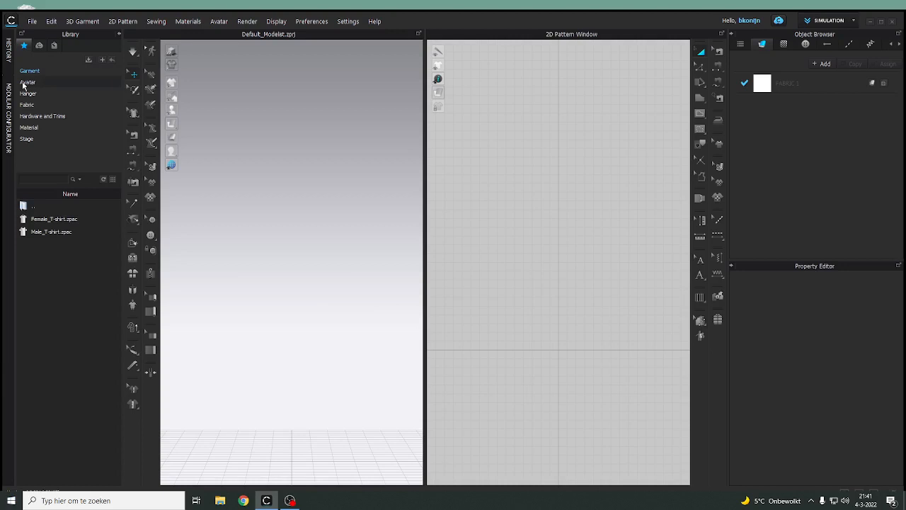
Step: Load the FV2_Training_Female avatar from the Female_V2 library folder
{"action": "left_click", "coordinate": [28, 82]}
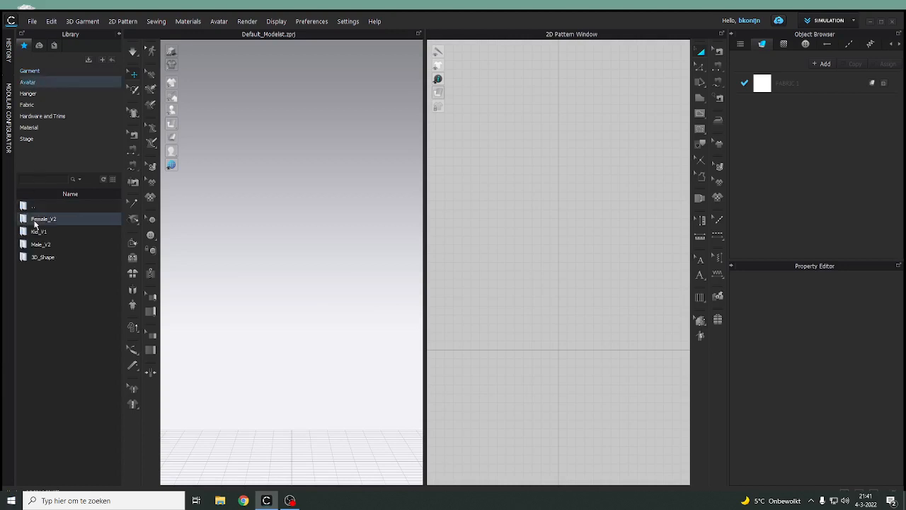
{"action": "double_click", "coordinate": [35, 224]}
{"action": "mouse_move", "coordinate": [40, 386]}
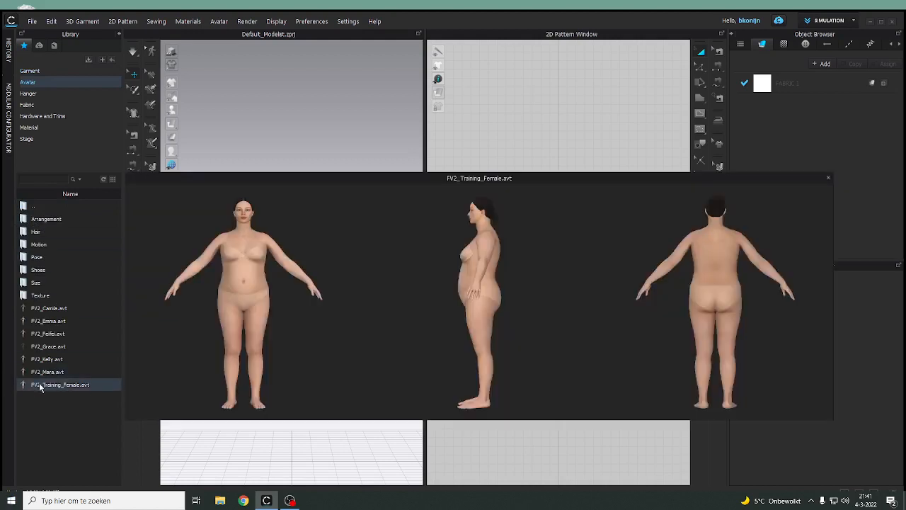
{"action": "double_click", "coordinate": [39, 384]}
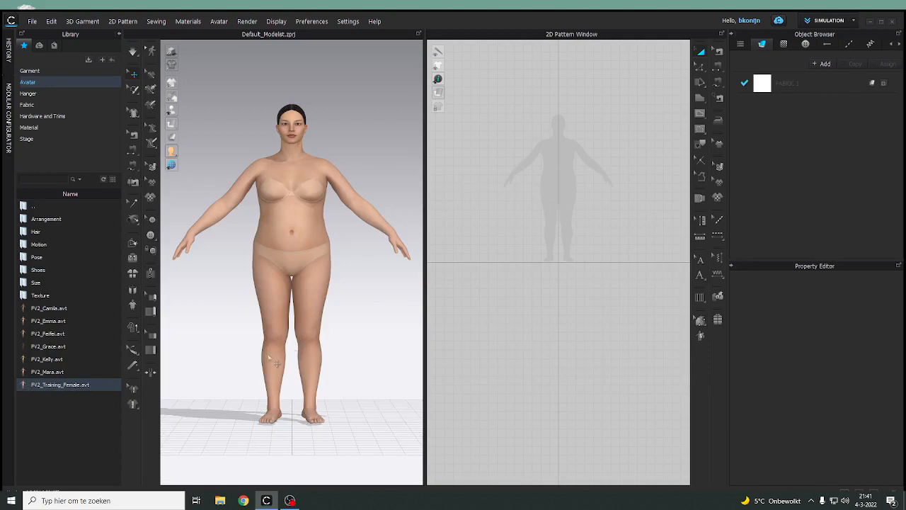
Step: Open the FV2_Emma avatar from the Female_V2 folder with load type Open, without automatically adding arrangement points
{"action": "left_click", "coordinate": [28, 83]}
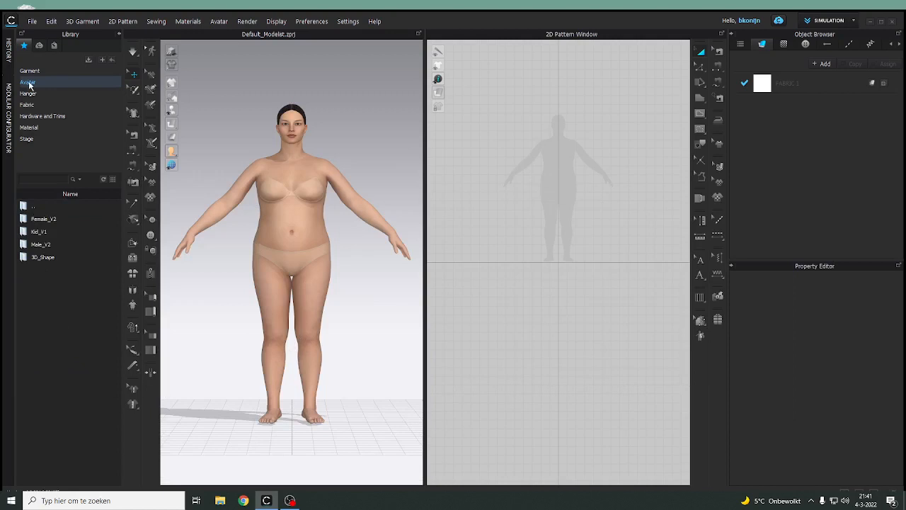
{"action": "double_click", "coordinate": [35, 221]}
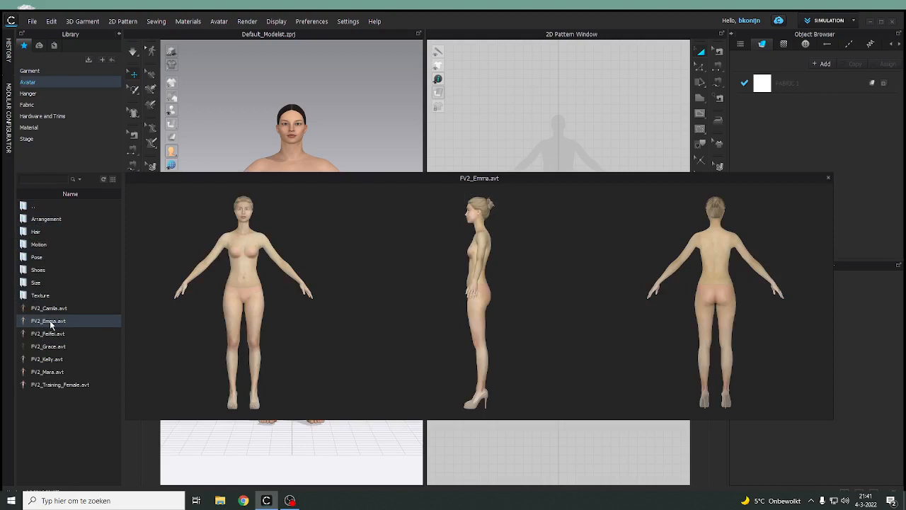
{"action": "double_click", "coordinate": [51, 323]}
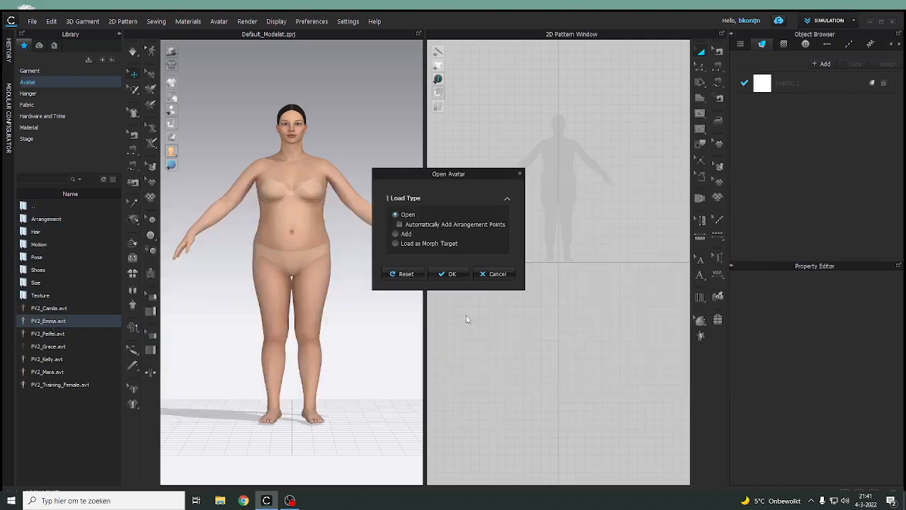
{"action": "left_click", "coordinate": [447, 274]}
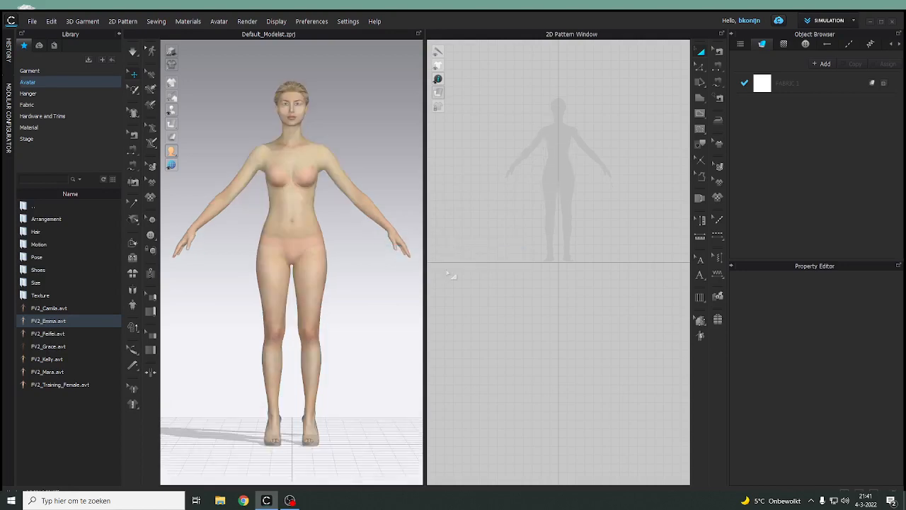
Step: Load the lesson 1 example avatar size file (.avs) from the lesson 1 sizes folder into the Avatar Editor
{"action": "left_click", "coordinate": [219, 22]}
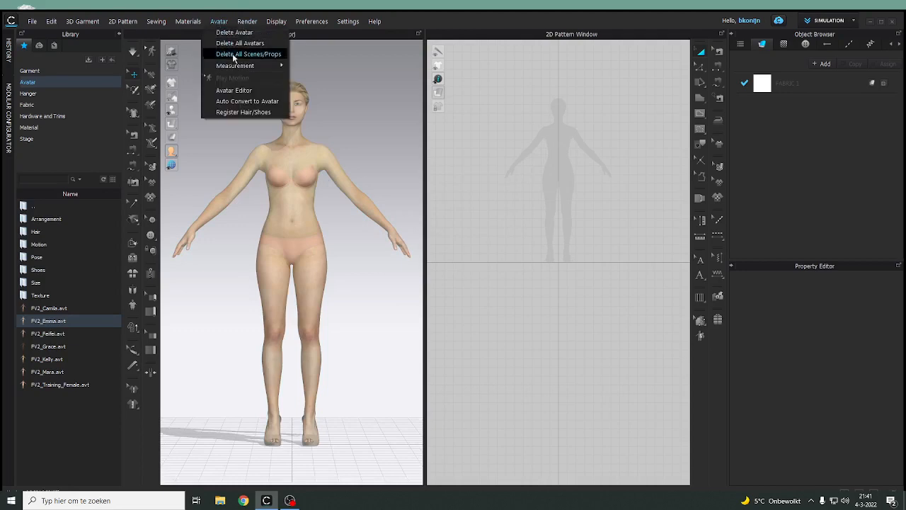
{"action": "left_click", "coordinate": [242, 90]}
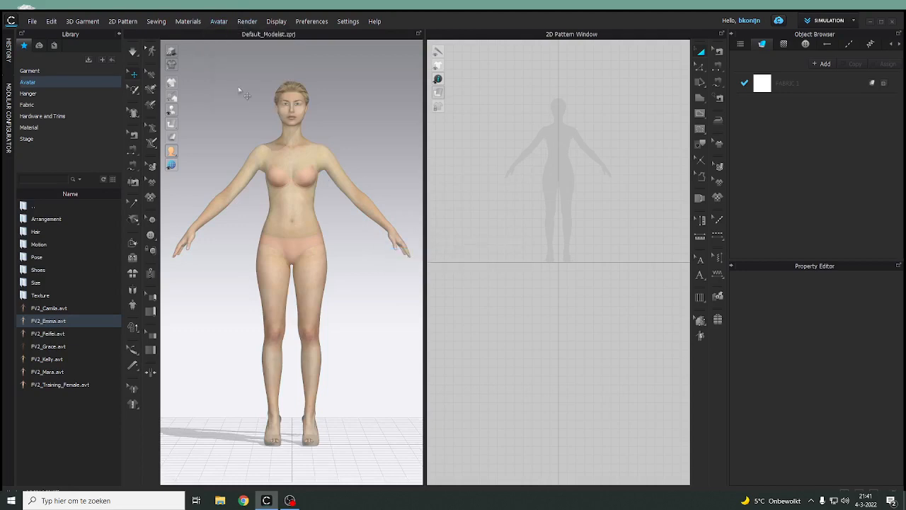
{"action": "left_click_drag", "start_coordinate": [379, 76], "coordinate": [503, 70]}
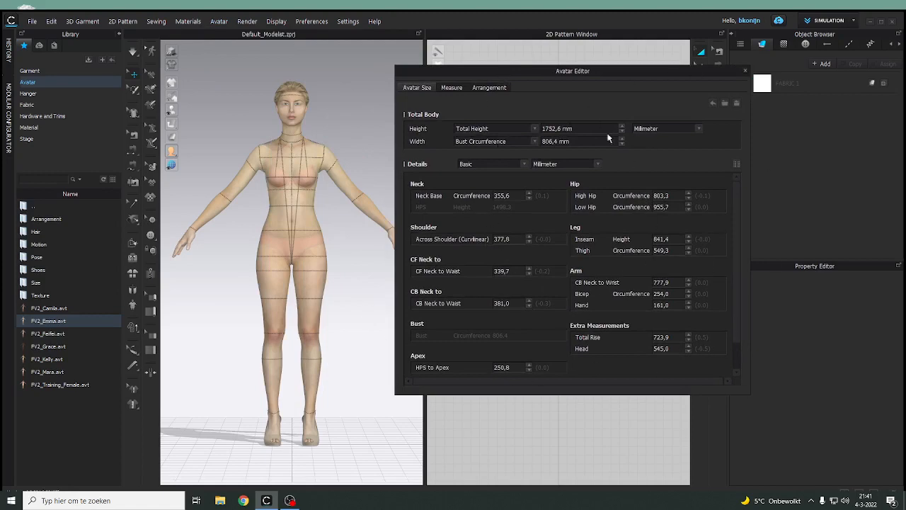
{"action": "left_click", "coordinate": [723, 103]}
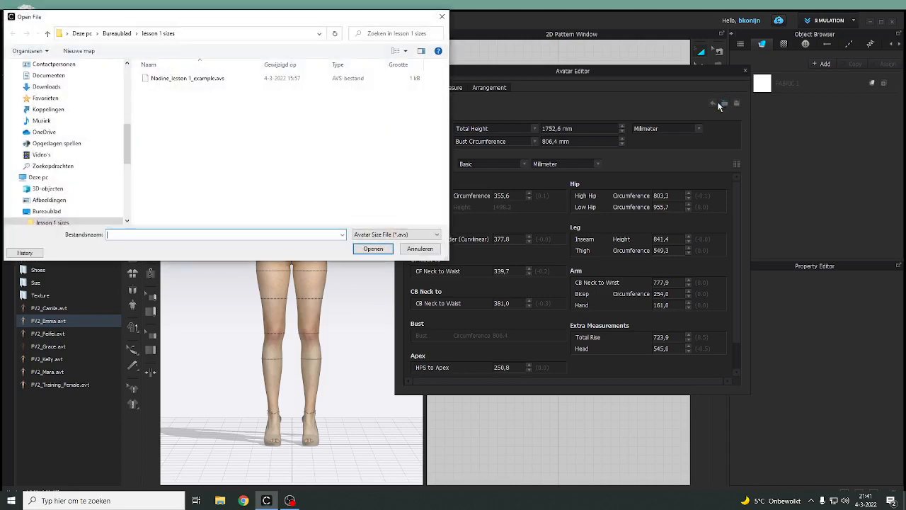
{"action": "left_click", "coordinate": [167, 79]}
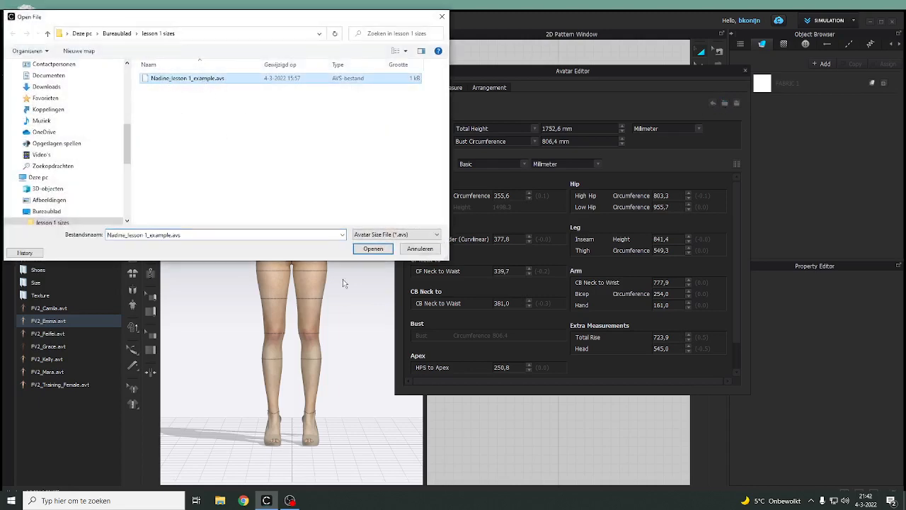
{"action": "left_click", "coordinate": [371, 248]}
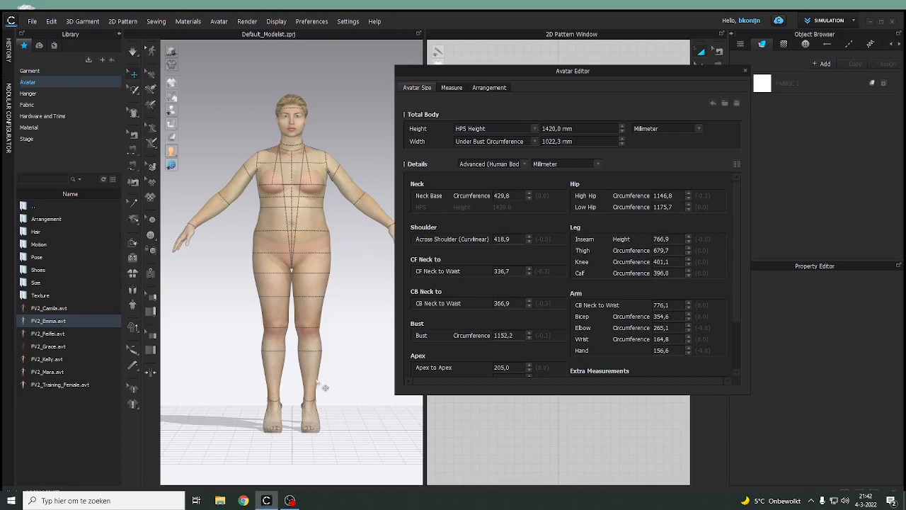
Step: Display the avatar's arrangement points, inspect them from the front and back, and hide them again
{"action": "mouse_move", "coordinate": [306, 304]}
{"action": "right_mouse_down"}
{"action": "mouse_move", "coordinate": [258, 309]}
{"action": "mouse_move", "coordinate": [265, 318]}
{"action": "mouse_move", "coordinate": [385, 314]}
{"action": "mouse_move", "coordinate": [305, 319]}
{"action": "right_mouse_up"}
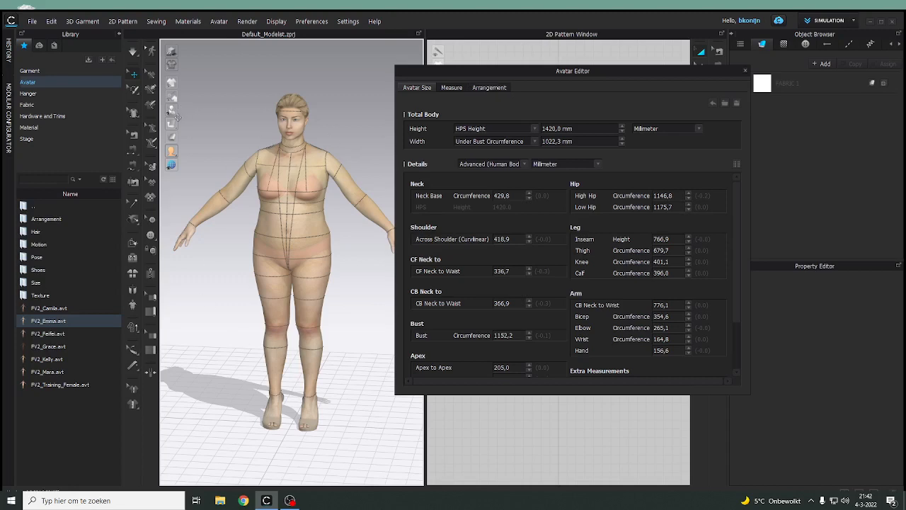
{"action": "left_click", "coordinate": [200, 111]}
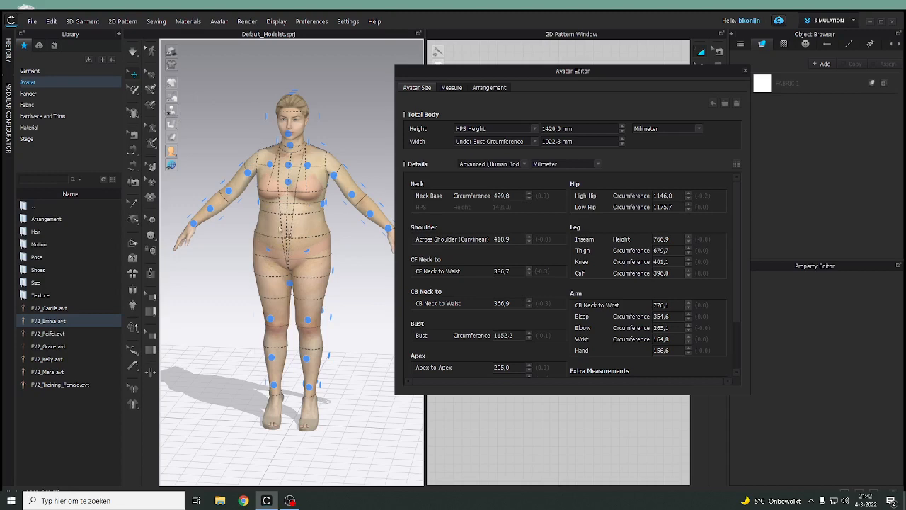
{"action": "right_click_drag", "start_coordinate": [284, 232], "coordinate": [417, 248]}
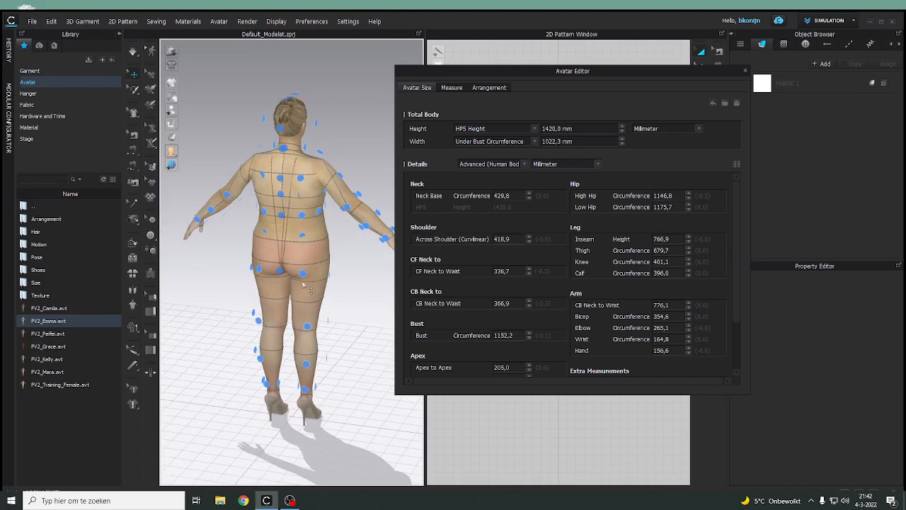
{"action": "right_click_drag", "start_coordinate": [274, 293], "coordinate": [119, 283]}
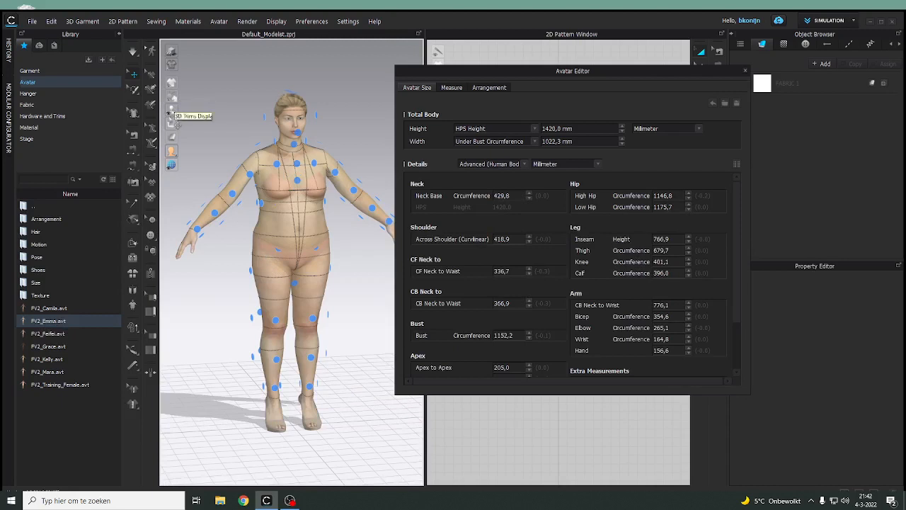
{"action": "mouse_move", "coordinate": [172, 110]}
{"action": "left_click", "coordinate": [201, 112]}
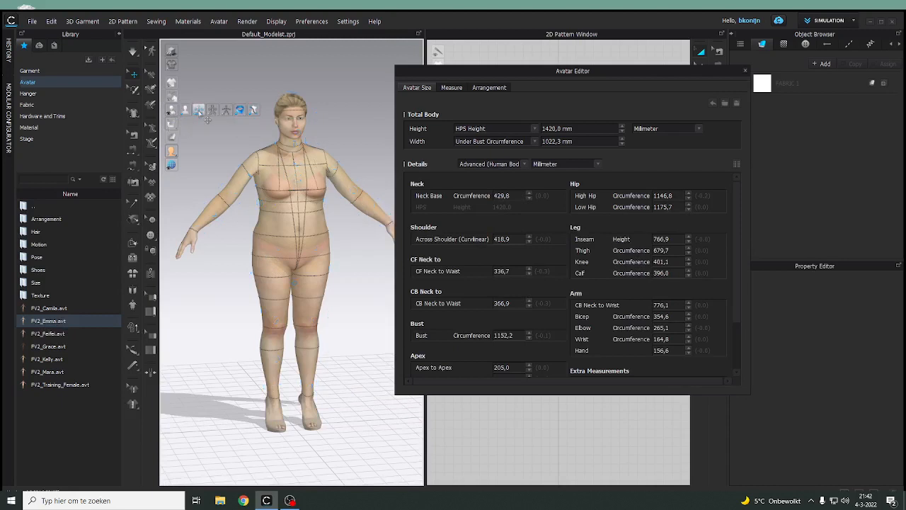
Step: Hide the avatar's body measurement lines and delete the high-heeled shoes from both feet
{"action": "left_click", "coordinate": [248, 115]}
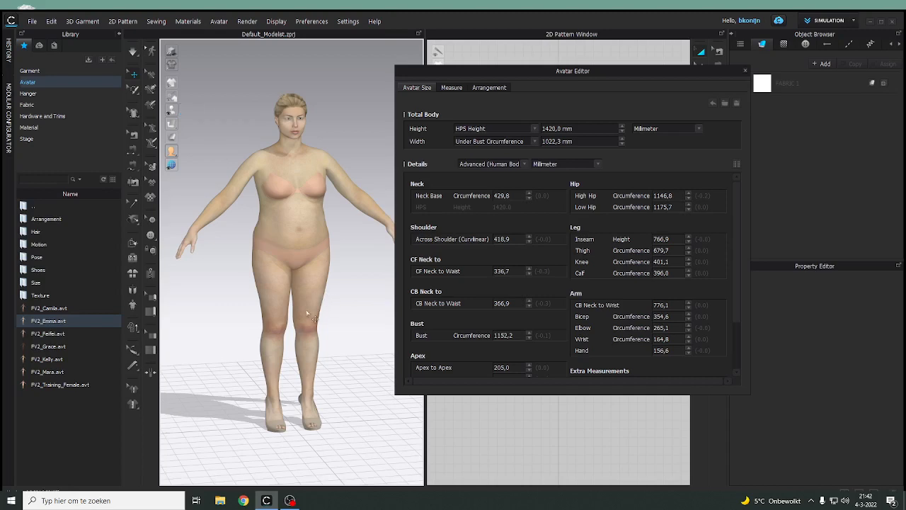
{"action": "right_click", "coordinate": [272, 428]}
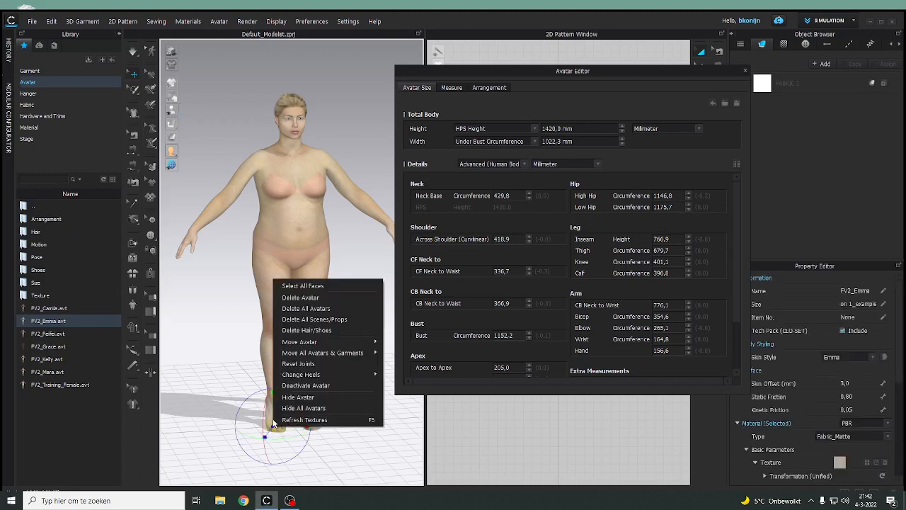
{"action": "left_click", "coordinate": [286, 330]}
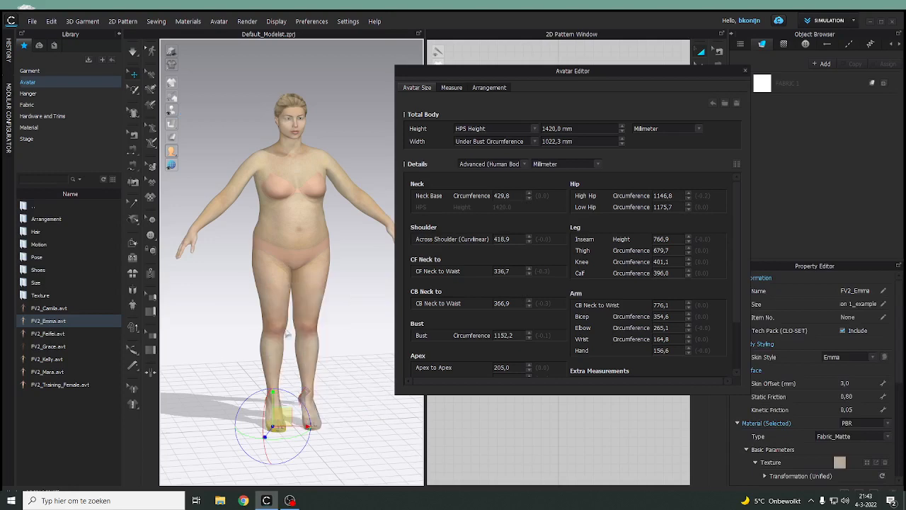
{"action": "right_click", "coordinate": [318, 422]}
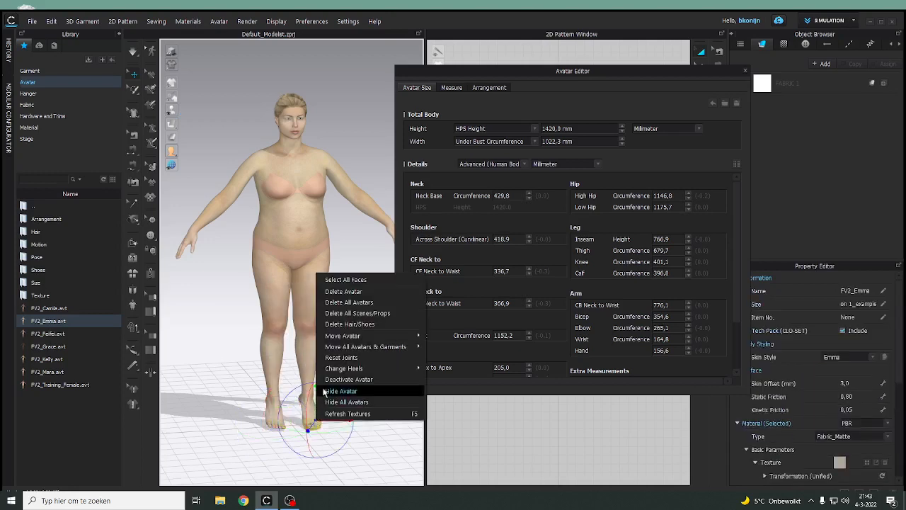
{"action": "left_click", "coordinate": [333, 325]}
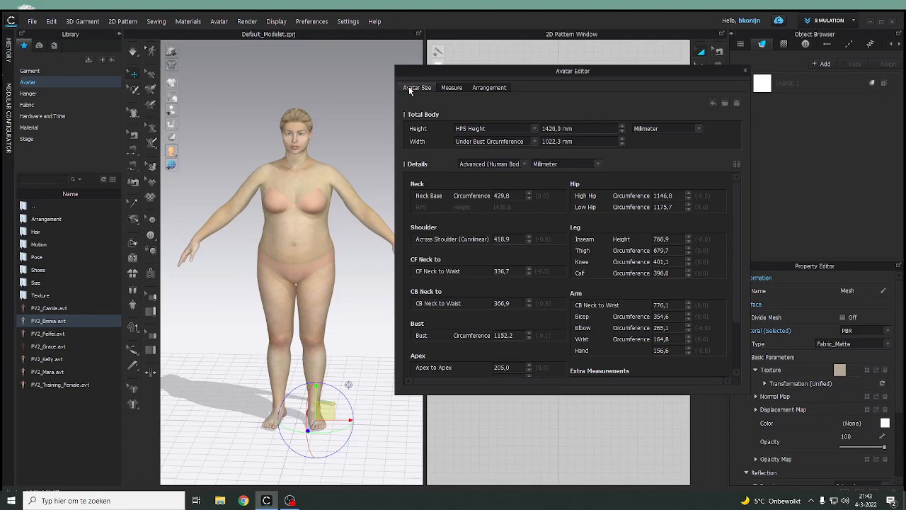
Step: Display the avatar's body measurement lines again and deselect the foot
{"action": "mouse_move", "coordinate": [171, 111]}
{"action": "left_click", "coordinate": [240, 111]}
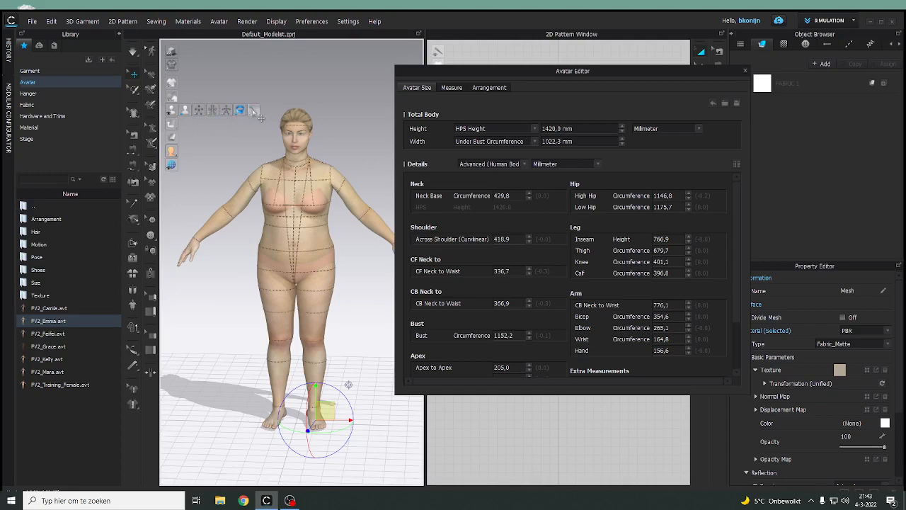
{"action": "left_click", "coordinate": [364, 368]}
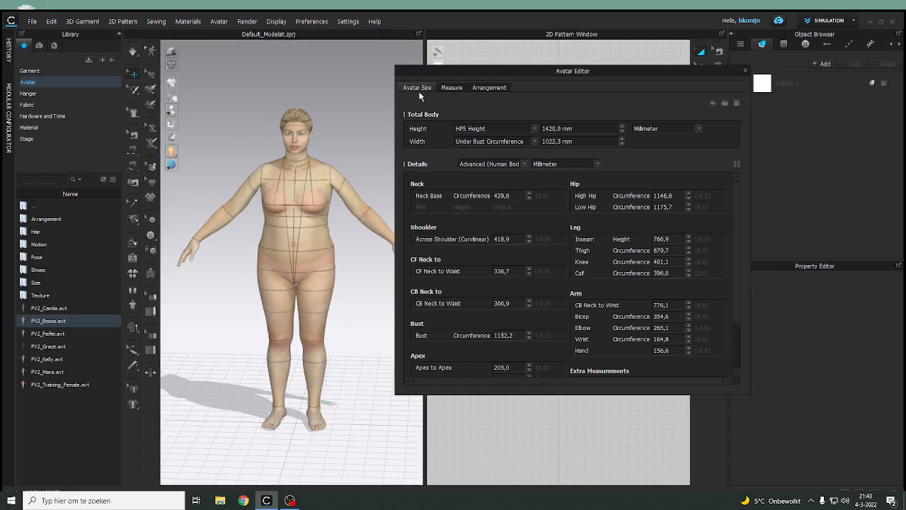
Step: Show the Avatar Editor's arrangement settings and examine the bounding volumes and arrangement points from the front, sides and back
{"action": "left_click", "coordinate": [489, 88]}
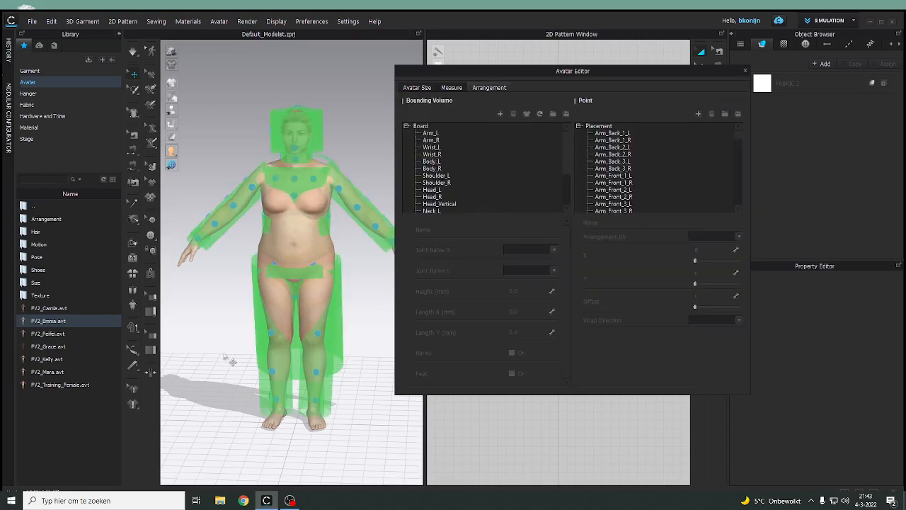
{"action": "right_click_drag", "start_coordinate": [235, 358], "coordinate": [343, 366]}
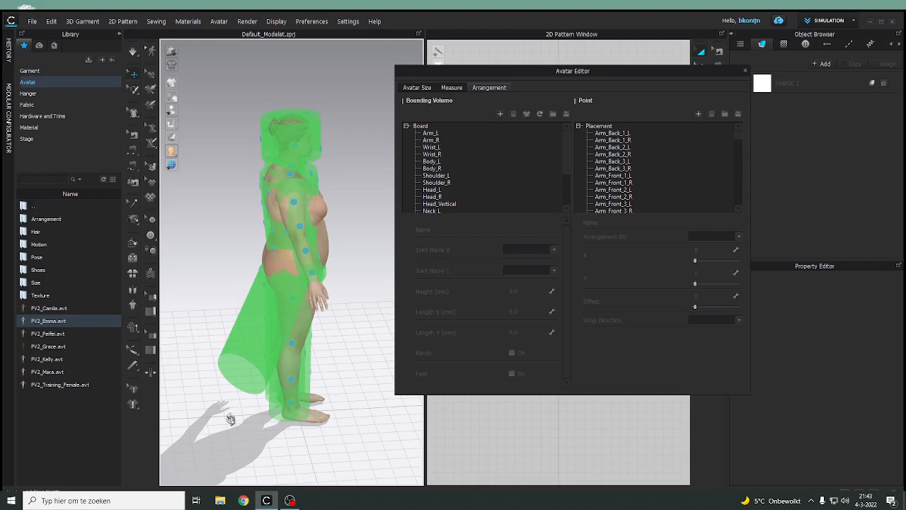
{"action": "right_click_drag", "start_coordinate": [231, 419], "coordinate": [421, 416]}
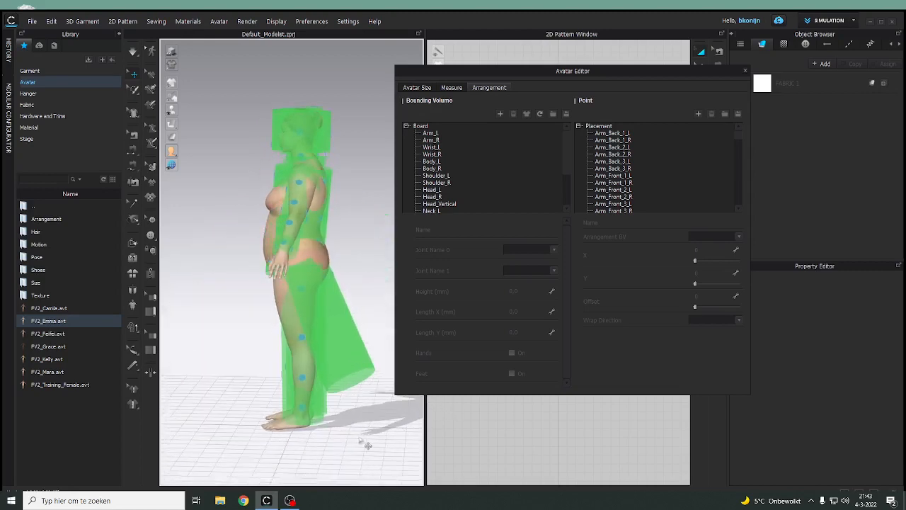
{"action": "right_click_drag", "start_coordinate": [361, 425], "coordinate": [229, 408]}
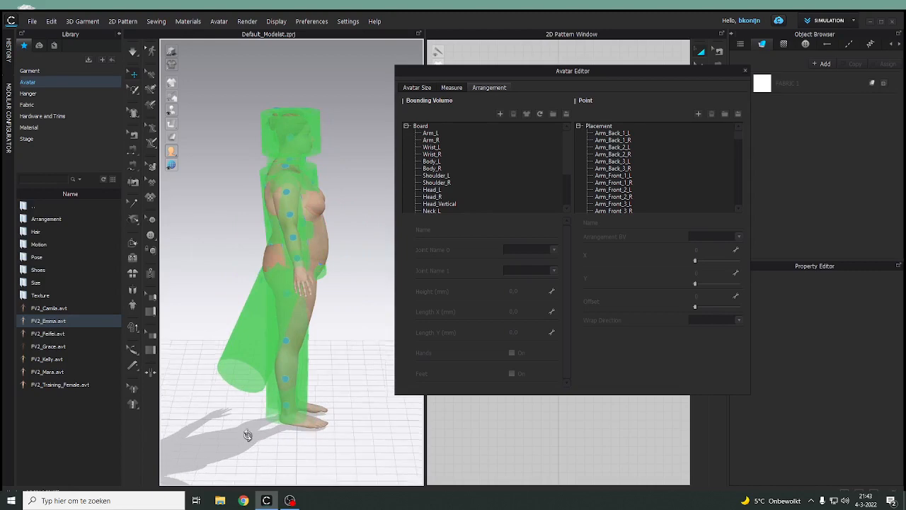
{"action": "right_click_drag", "start_coordinate": [245, 432], "coordinate": [335, 291]}
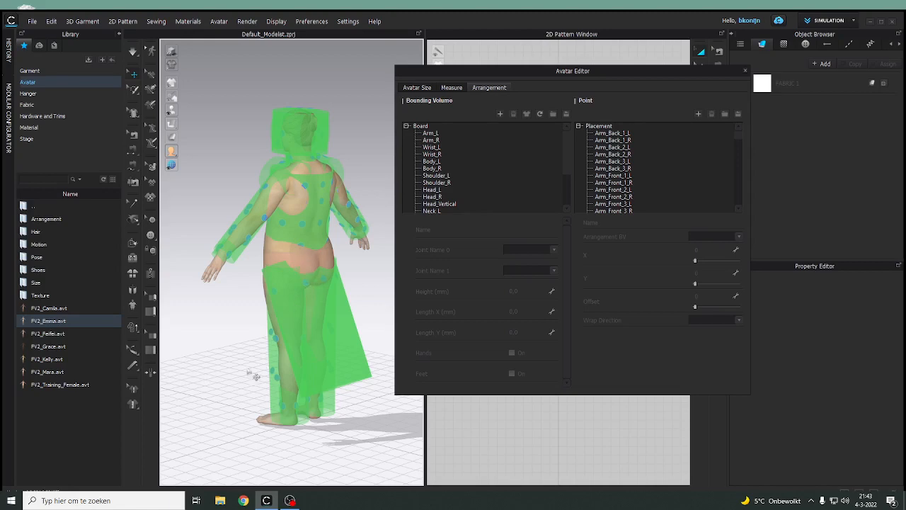
{"action": "right_click_drag", "start_coordinate": [236, 399], "coordinate": [262, 395]}
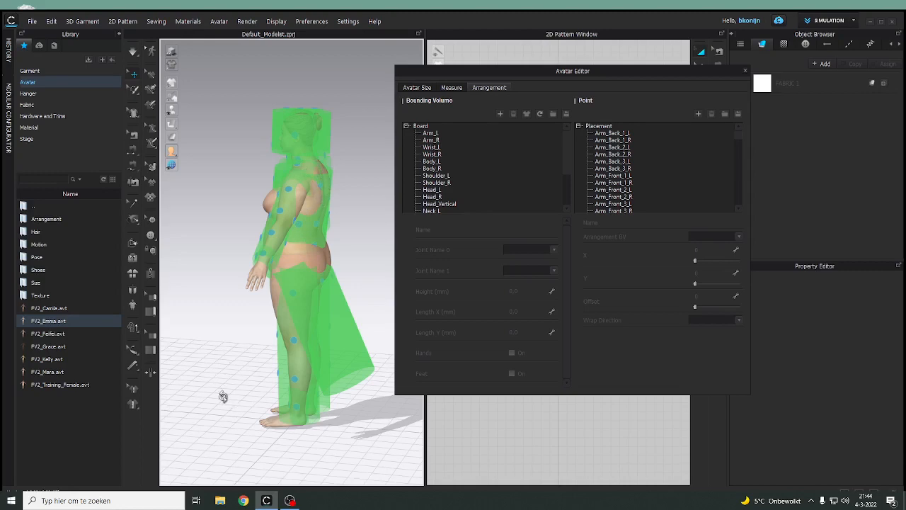
{"action": "right_click_drag", "start_coordinate": [224, 397], "coordinate": [312, 327]}
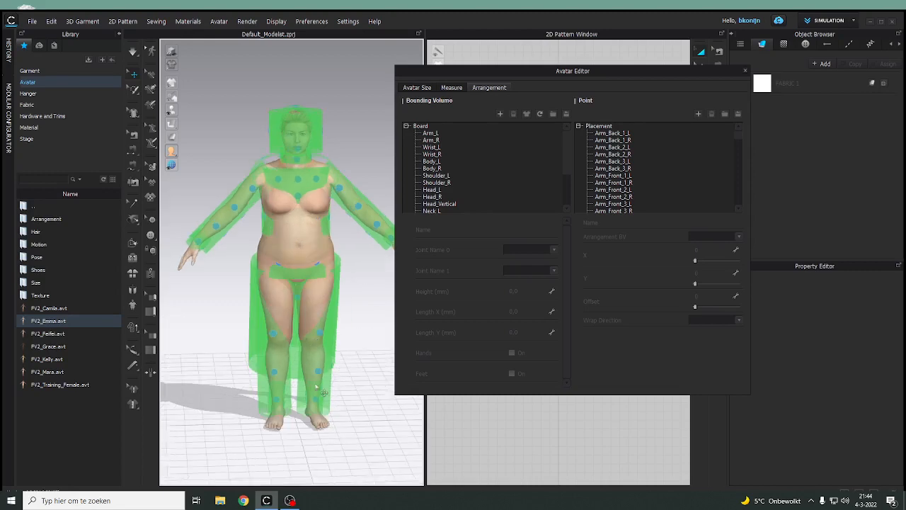
{"action": "right_click_drag", "start_coordinate": [340, 421], "coordinate": [343, 422]}
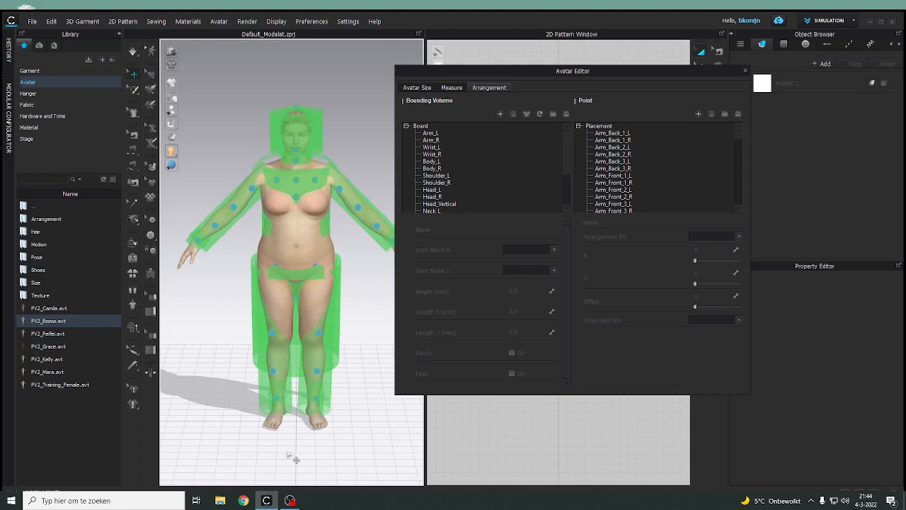
{"action": "right_click_drag", "start_coordinate": [363, 433], "coordinate": [233, 434]}
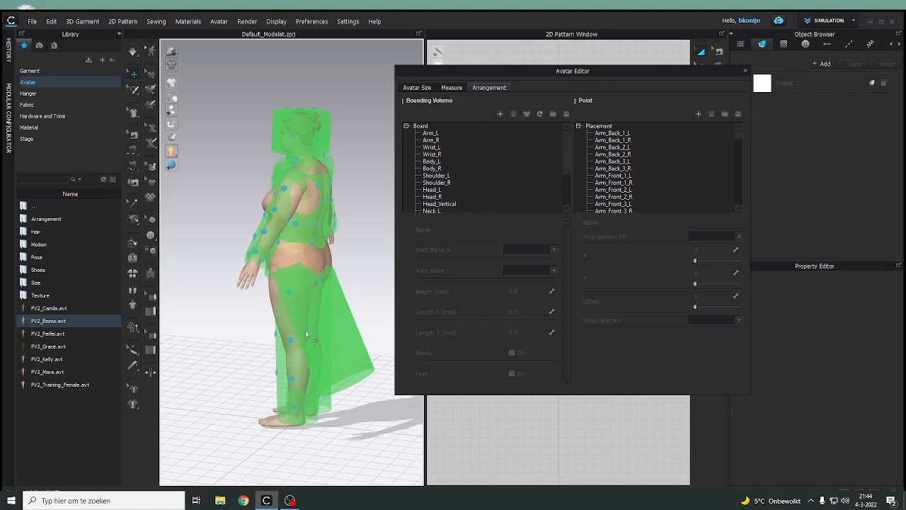
{"action": "right_click_drag", "start_coordinate": [240, 442], "coordinate": [374, 449]}
{"action": "right_click_drag", "start_coordinate": [313, 441], "coordinate": [330, 433]}
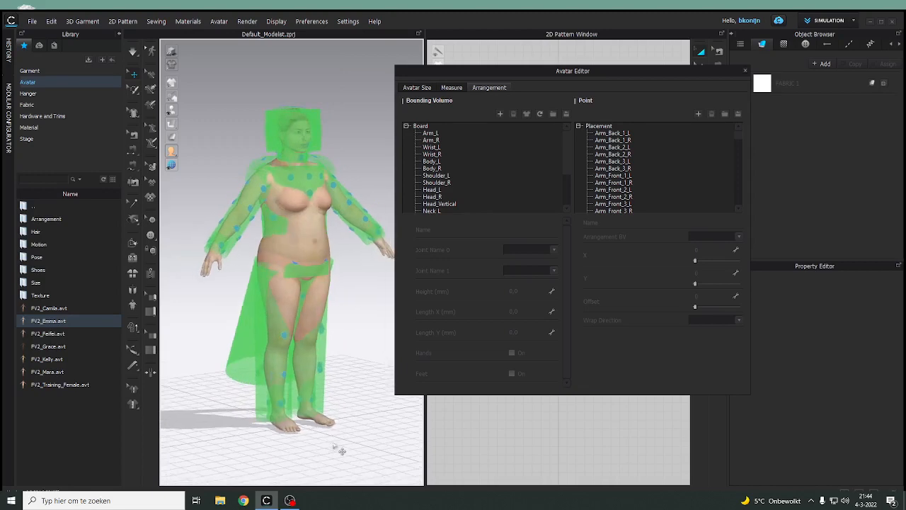
Step: Reset the avatar's bounding volumes and check their fit around the body from different angles
{"action": "right_click_drag", "start_coordinate": [339, 435], "coordinate": [285, 445]}
{"action": "right_click_drag", "start_coordinate": [378, 427], "coordinate": [343, 415]}
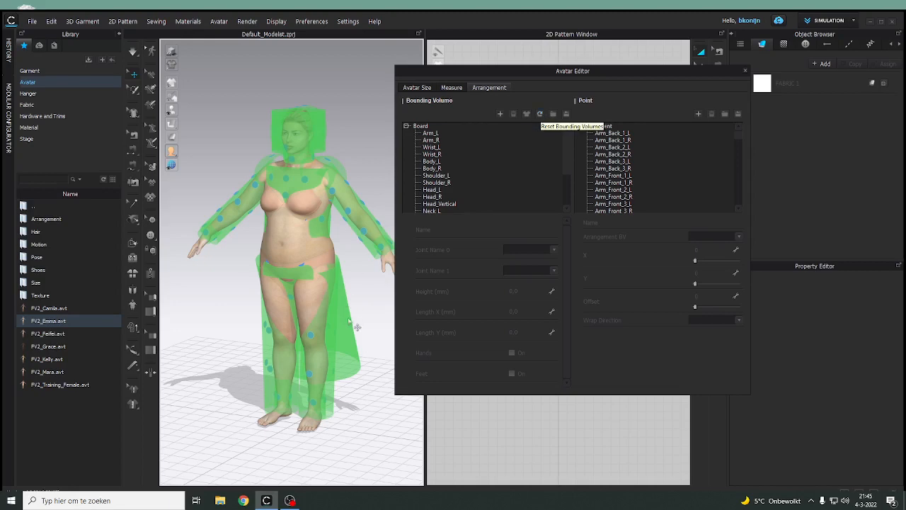
{"action": "right_click_drag", "start_coordinate": [370, 404], "coordinate": [347, 405]}
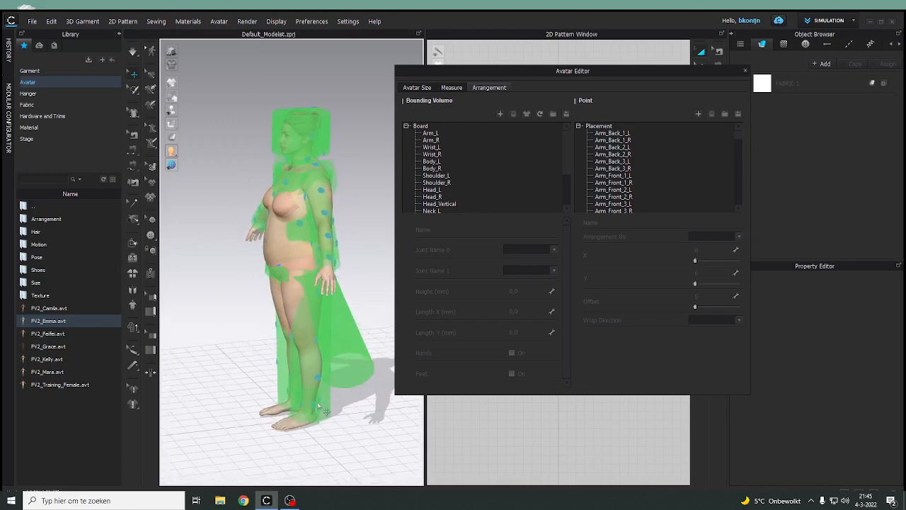
{"action": "right_click_drag", "start_coordinate": [344, 429], "coordinate": [461, 418]}
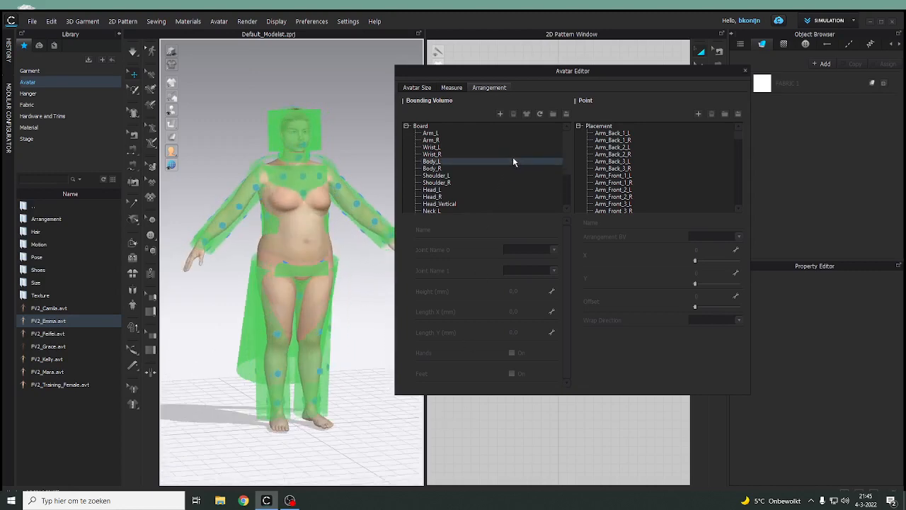
{"action": "left_click", "coordinate": [541, 114]}
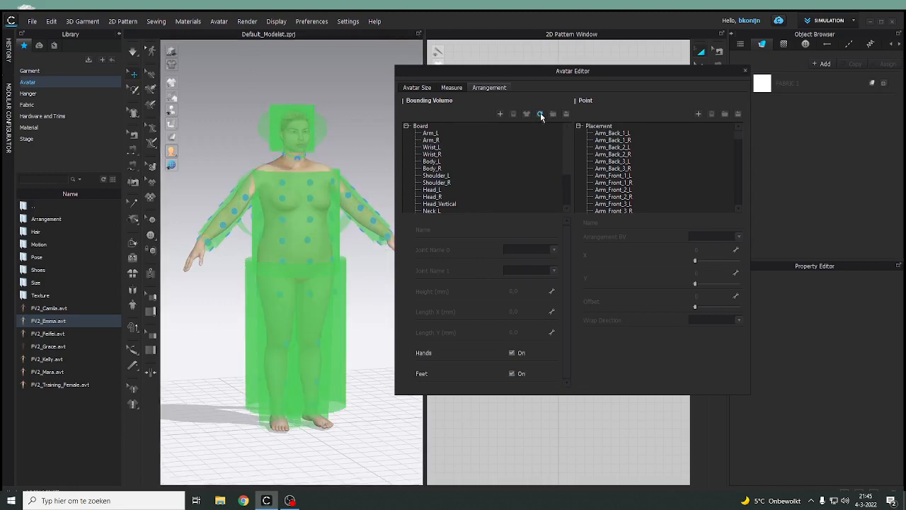
{"action": "right_click_drag", "start_coordinate": [217, 400], "coordinate": [252, 418]}
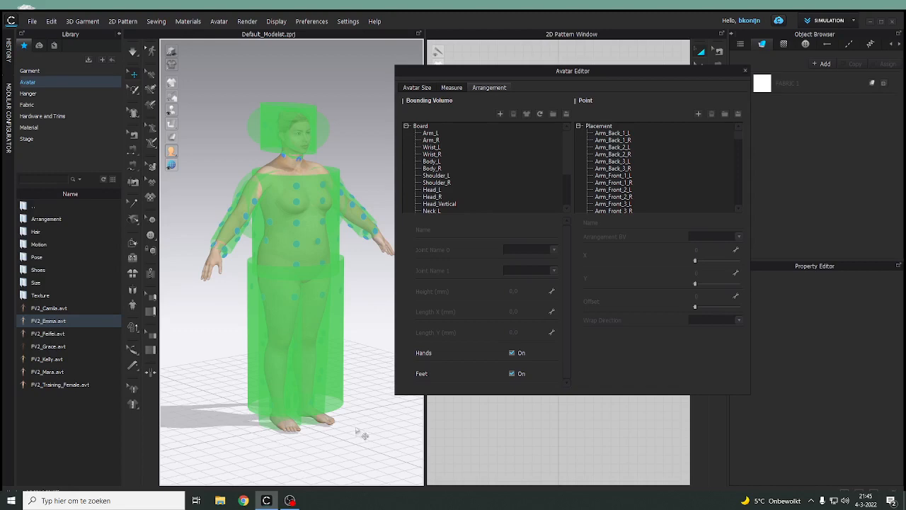
{"action": "right_click_drag", "start_coordinate": [329, 433], "coordinate": [296, 429]}
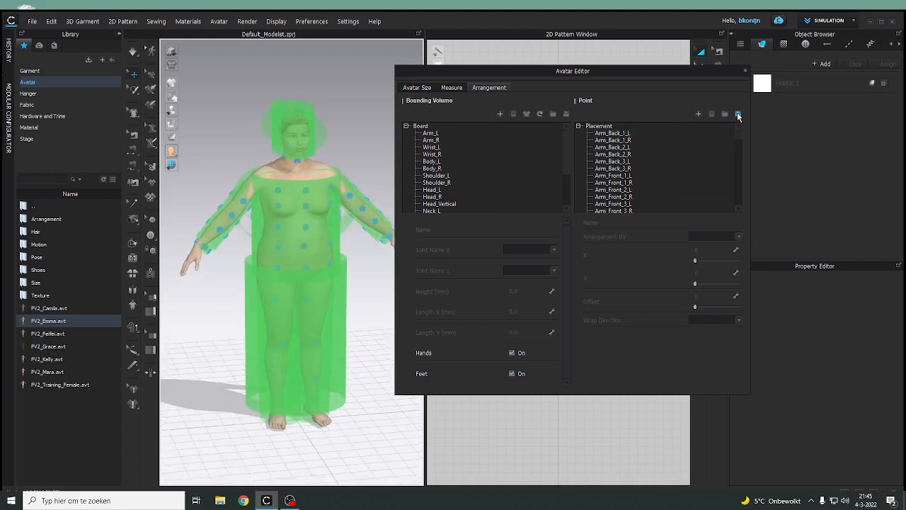
Step: Save the bounding volumes as "bounding_set_training 1" in the "lesson 1 sizes" folder on the desktop
{"action": "left_click", "coordinate": [567, 115]}
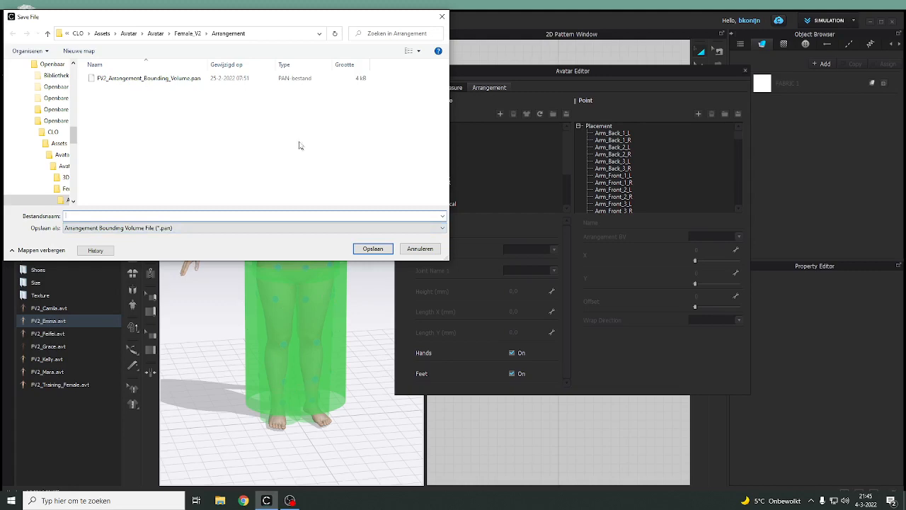
{"action": "mouse_move", "coordinate": [307, 20]}
{"action": "left_mouse_down"}
{"action": "mouse_move", "coordinate": [253, 20]}
{"action": "mouse_move", "coordinate": [315, 25]}
{"action": "left_mouse_up"}
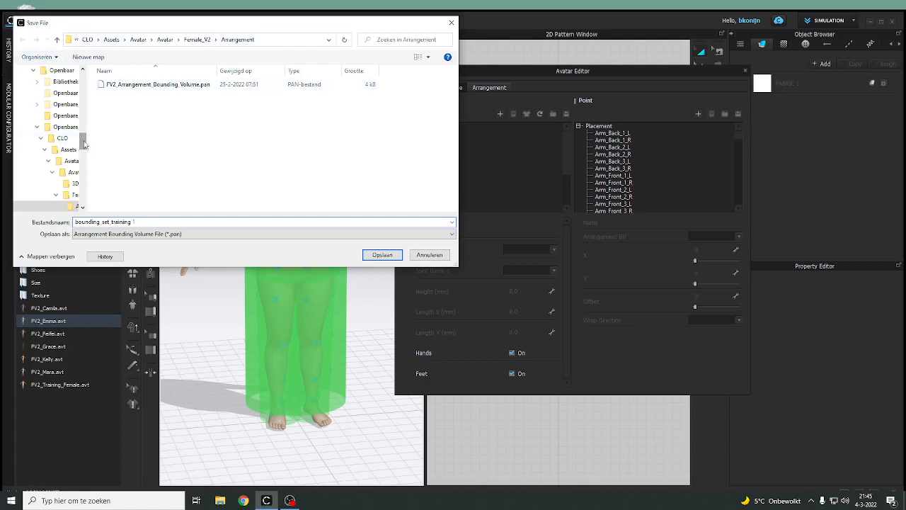
{"action": "left_click_drag", "start_coordinate": [83, 141], "coordinate": [86, 123]}
{"action": "left_click", "coordinate": [56, 127]}
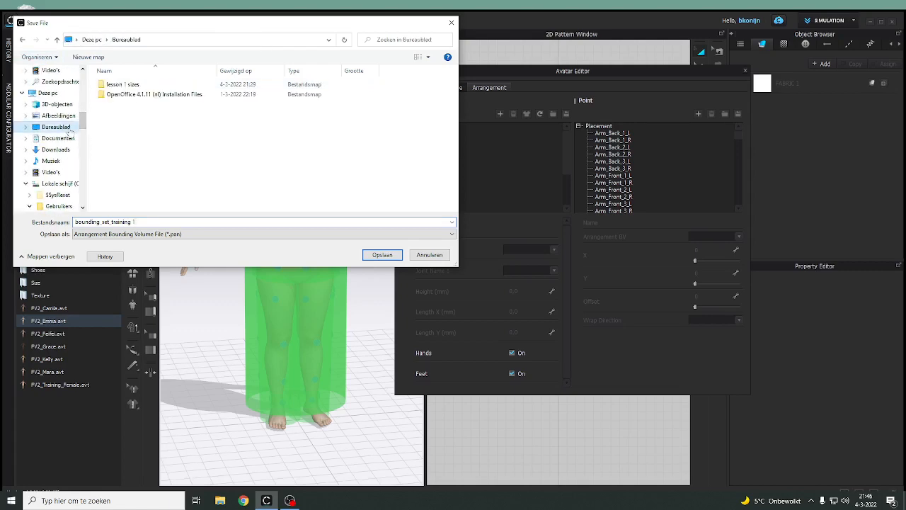
{"action": "double_click", "coordinate": [135, 84]}
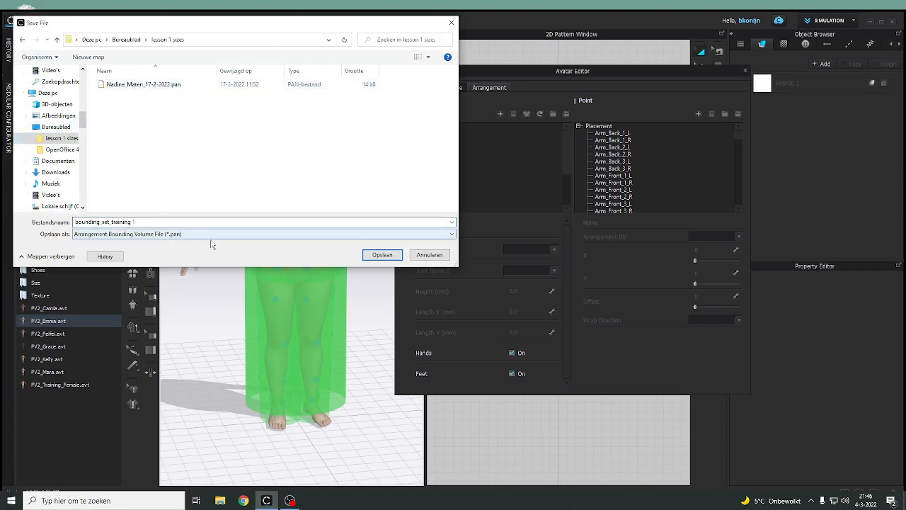
{"action": "left_click", "coordinate": [382, 255]}
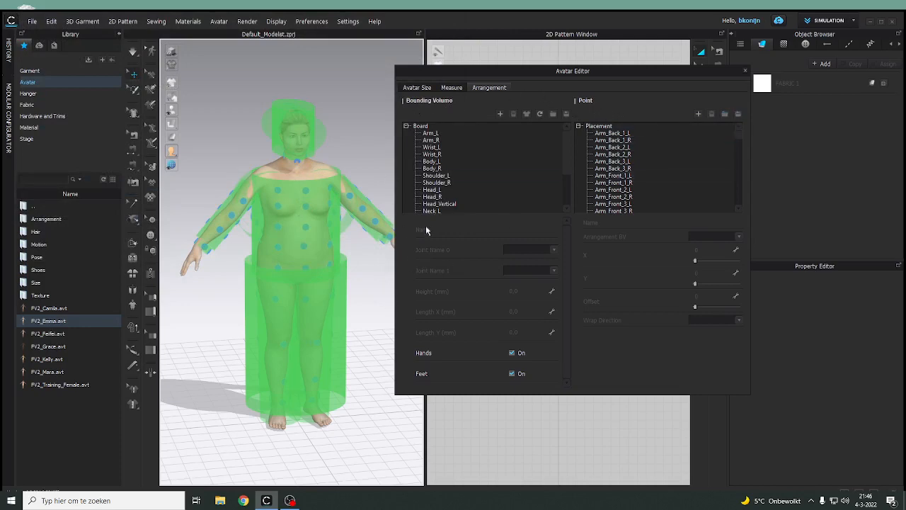
Step: Save the arrangement points as "points_training 1" in the "lesson 1 sizes" folder
{"action": "left_click", "coordinate": [739, 115]}
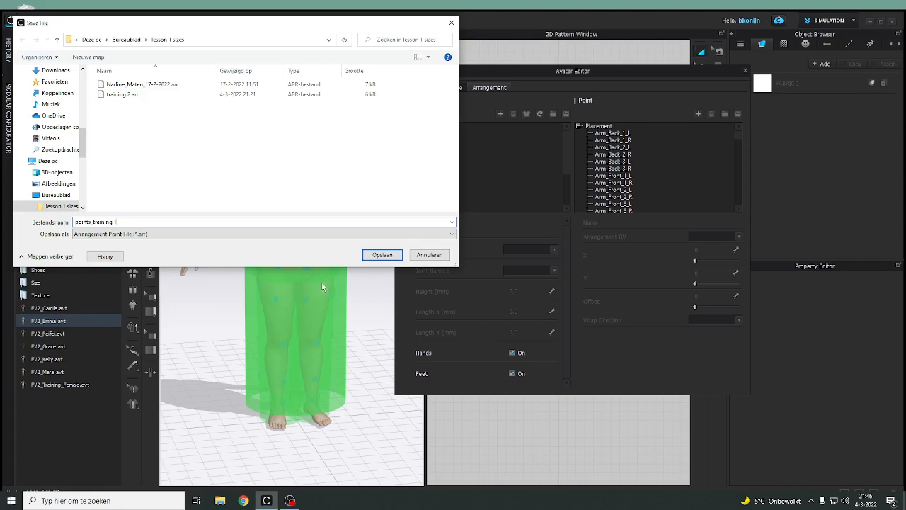
{"action": "left_click_drag", "start_coordinate": [211, 29], "coordinate": [602, 68]}
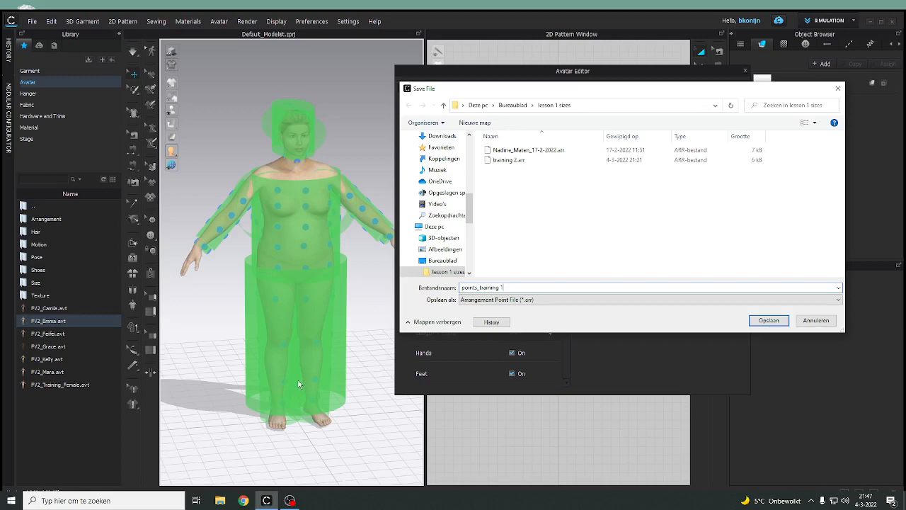
{"action": "left_click", "coordinate": [767, 321]}
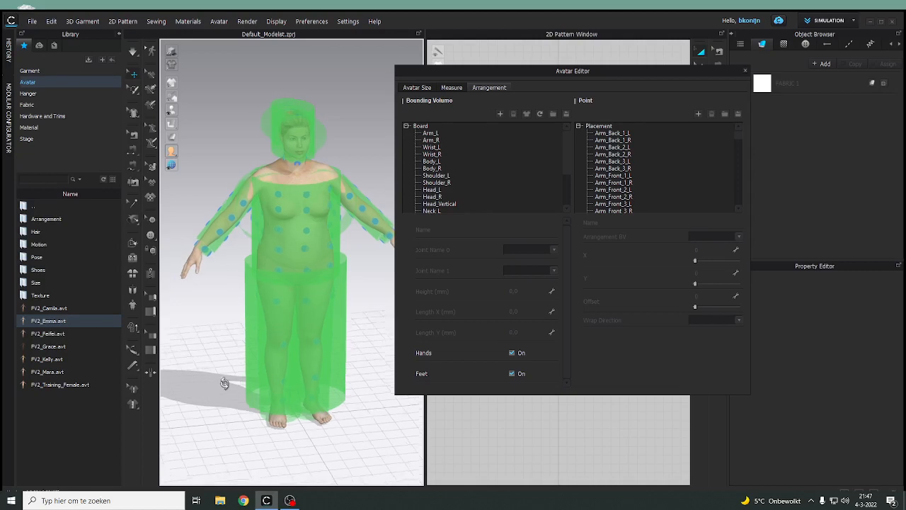
Step: Select the Neck_R arrangement point and examine the neck area from the side and front
{"action": "right_click_drag", "start_coordinate": [224, 380], "coordinate": [297, 374]}
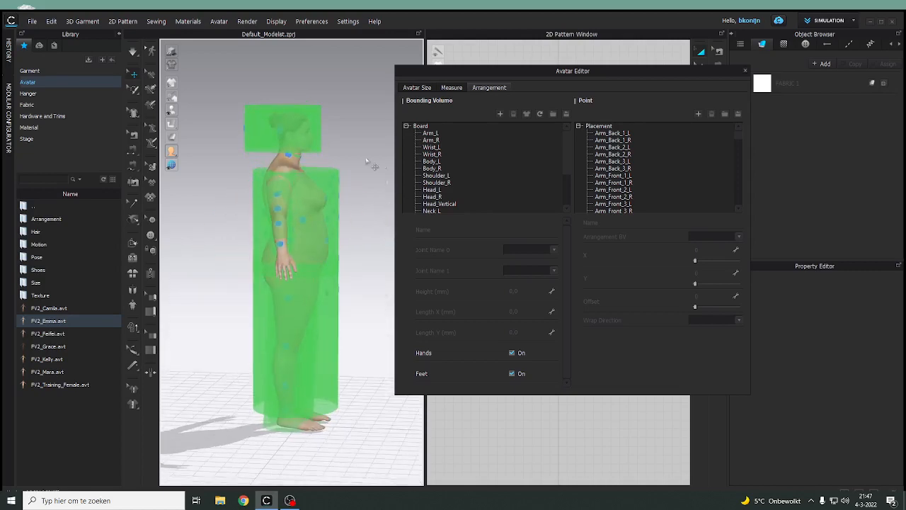
{"action": "scroll", "coordinate": [305, 171], "scroll_direction": "up", "scroll_amount": 3}
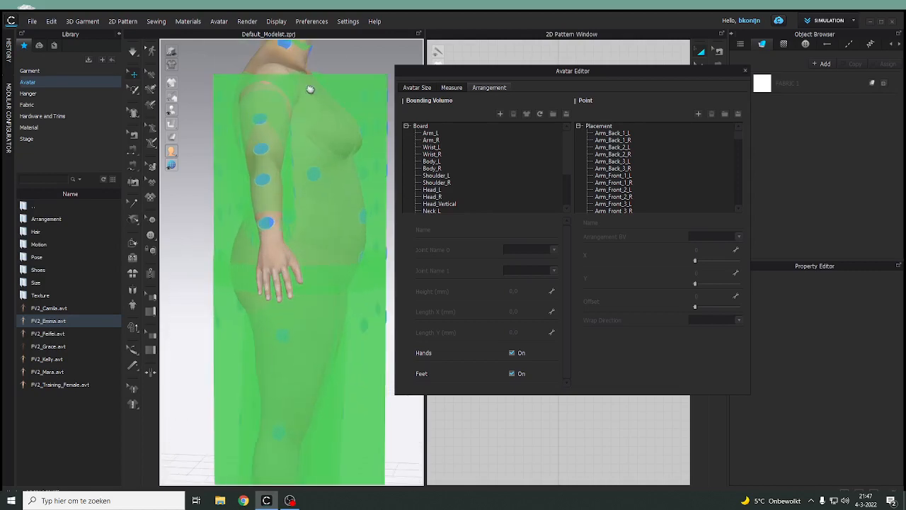
{"action": "middle_click_drag", "start_coordinate": [310, 87], "coordinate": [311, 273]}
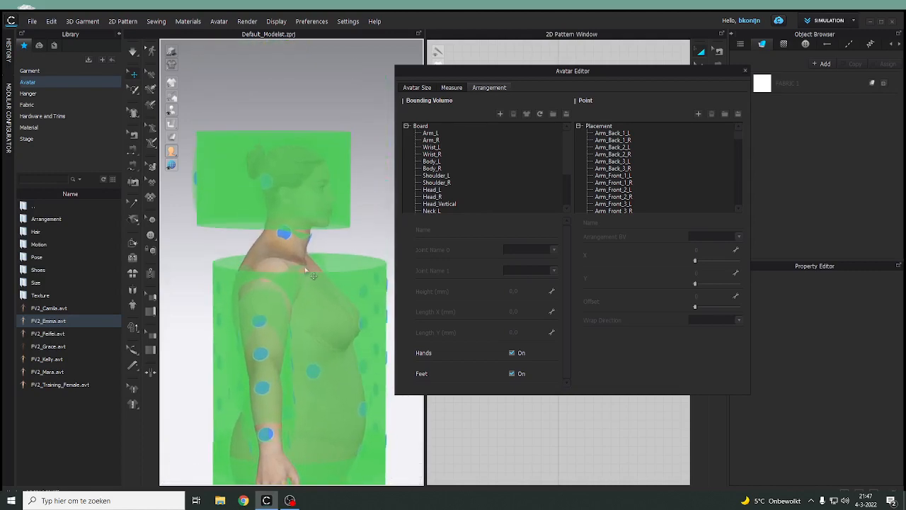
{"action": "scroll", "coordinate": [297, 237], "scroll_direction": "up", "scroll_amount": 2}
{"action": "left_click", "coordinate": [285, 229]}
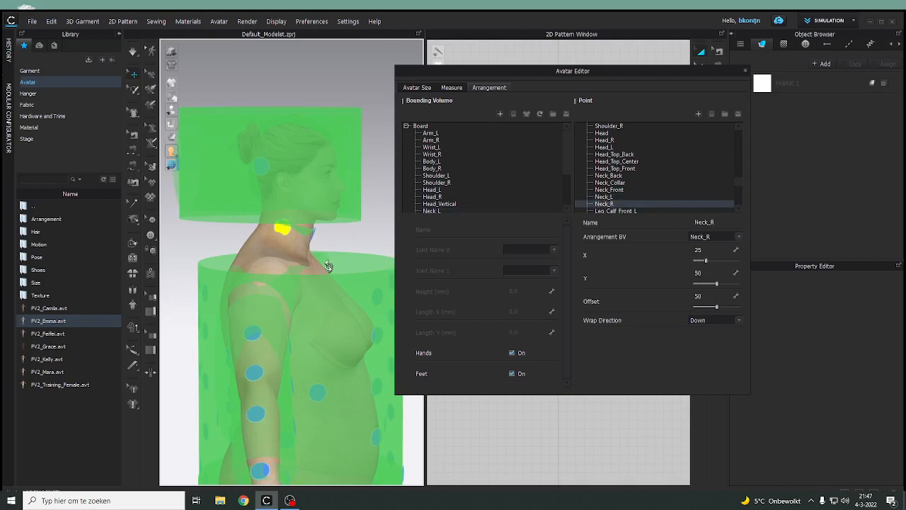
{"action": "right_click_drag", "start_coordinate": [319, 269], "coordinate": [295, 251]}
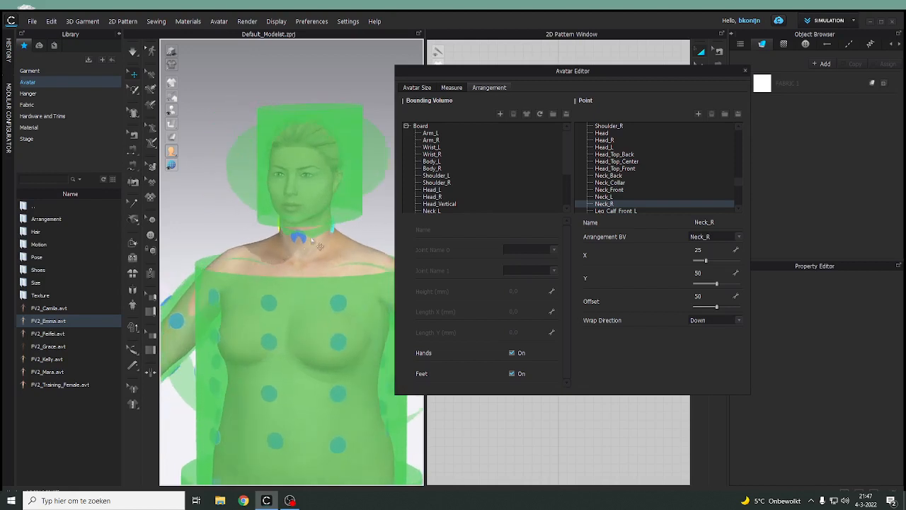
Step: Select the Neck_L bounding volume and set its Length Y to 130 mm
{"action": "left_click", "coordinate": [317, 240]}
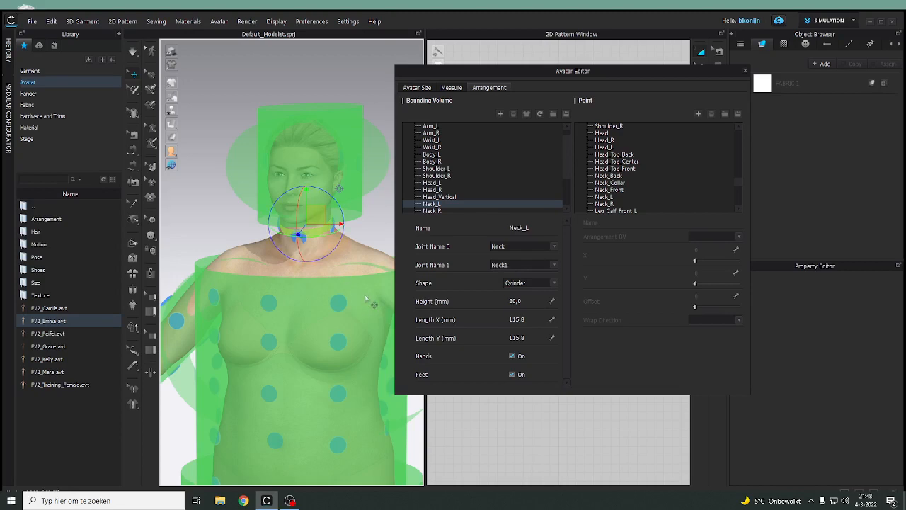
{"action": "right_click_drag", "start_coordinate": [368, 304], "coordinate": [400, 293]}
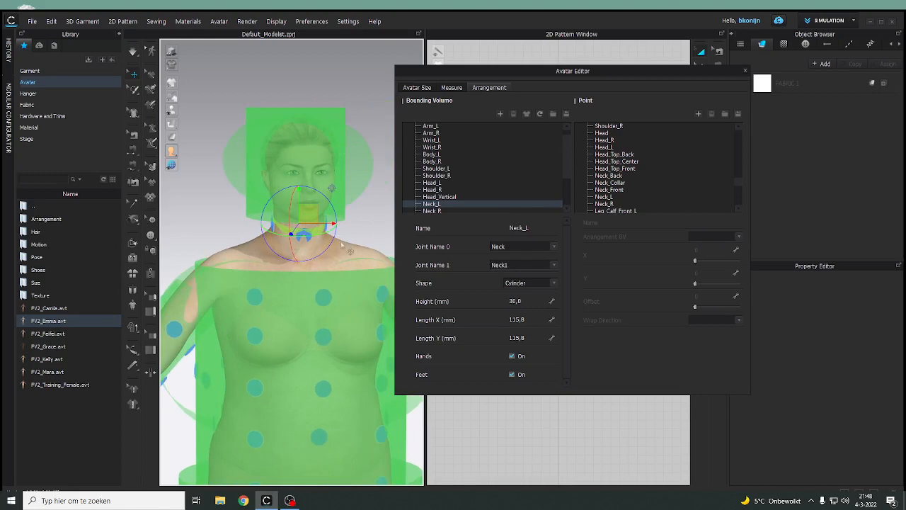
{"action": "right_click_drag", "start_coordinate": [365, 272], "coordinate": [256, 283]}
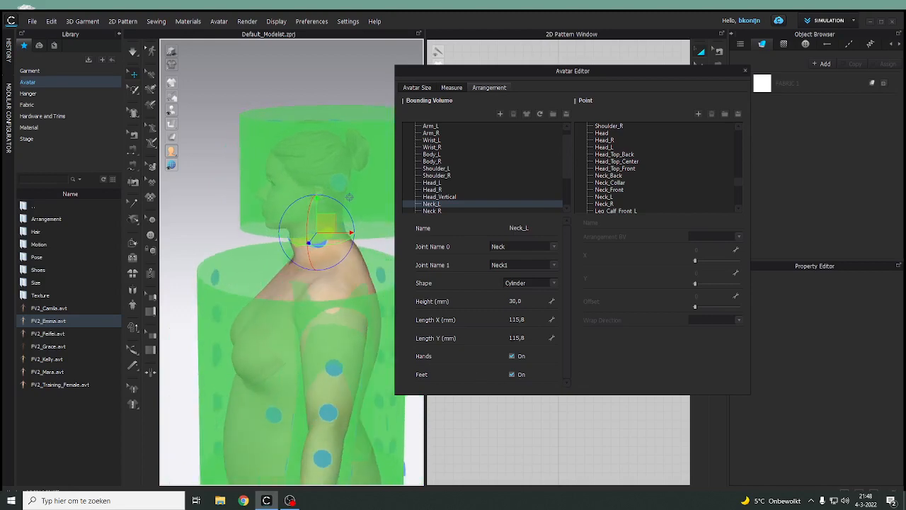
{"action": "left_click", "coordinate": [515, 338]}
{"action": "left_click", "coordinate": [511, 337]}
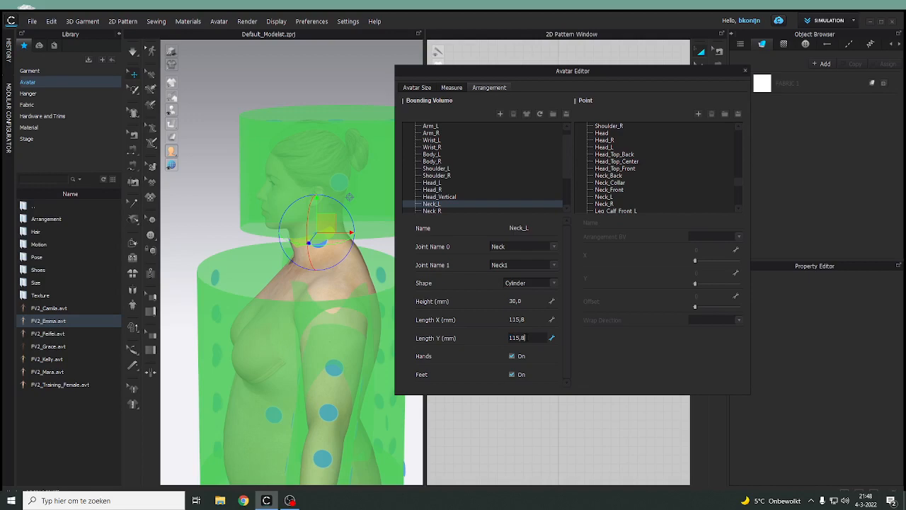
{"action": "scroll", "coordinate": [527, 338], "scroll_direction": "up", "scroll_amount": 6}
{"action": "double_click", "coordinate": [524, 338]}
{"action": "type", "text": "130"}
{"action": "key", "text": "Return"}
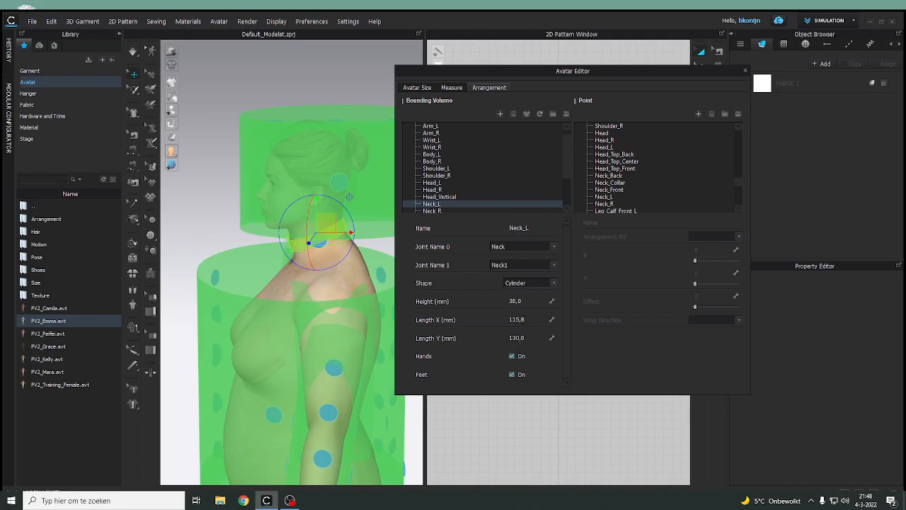
Step: Set the Neck_L bounding volume's Length X to 128.8 mm, checking the fit around the neck
{"action": "double_click", "coordinate": [523, 320]}
{"action": "type", "text": "120"}
{"action": "key", "text": "Return"}
{"action": "right_click_drag", "start_coordinate": [246, 385], "coordinate": [360, 367]}
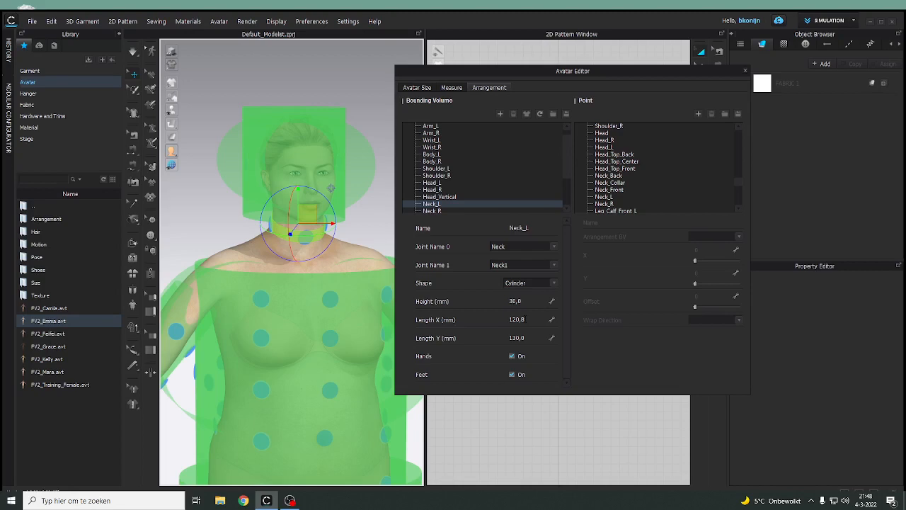
{"action": "double_click", "coordinate": [517, 320]}
{"action": "type", "text": "122,8"}
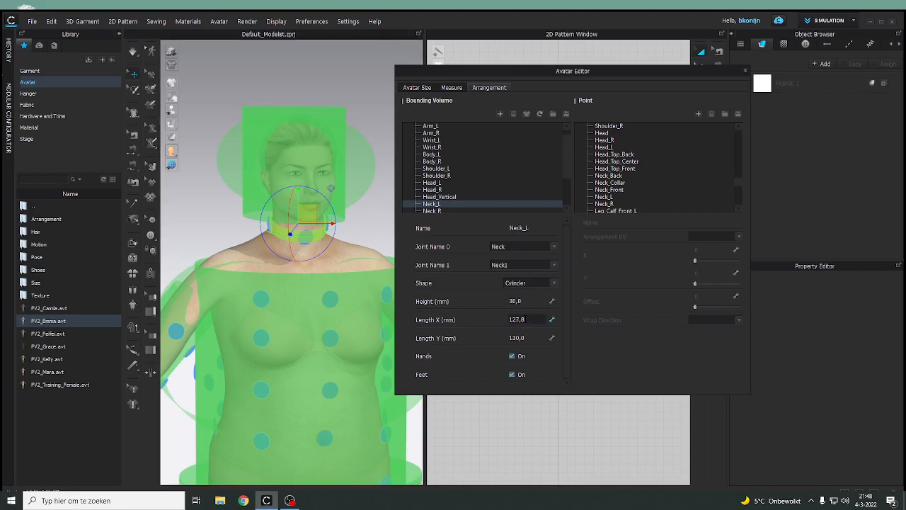
{"action": "key", "text": "Return"}
{"action": "right_click_drag", "start_coordinate": [342, 349], "coordinate": [248, 356]}
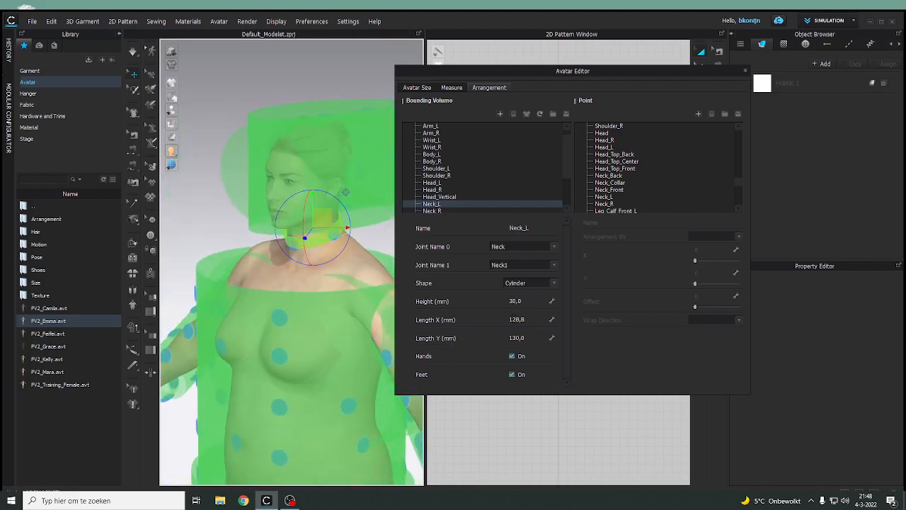
{"action": "left_click", "coordinate": [526, 320]}
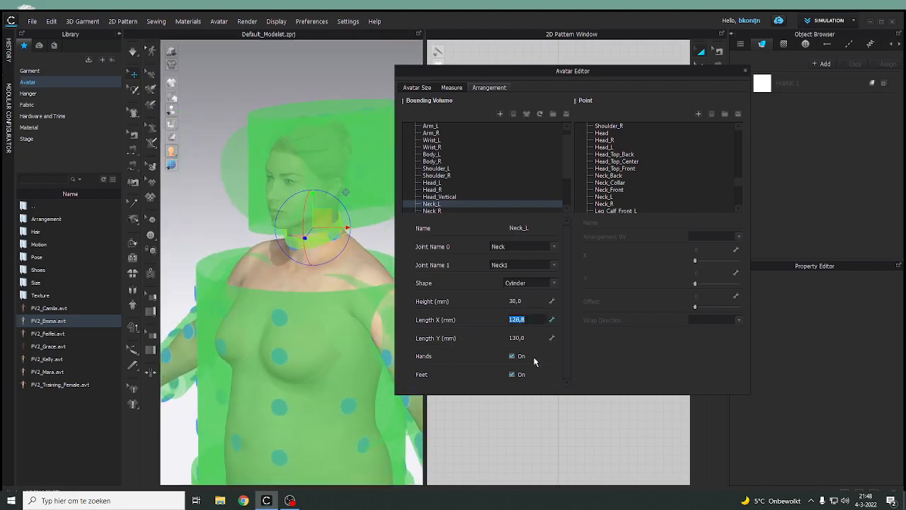
{"action": "left_click", "coordinate": [595, 355]}
Step: Move the Neck_L bounding volume slightly down the avatar's neck and deselect it
{"action": "right_click_drag", "start_coordinate": [264, 285], "coordinate": [321, 286]}
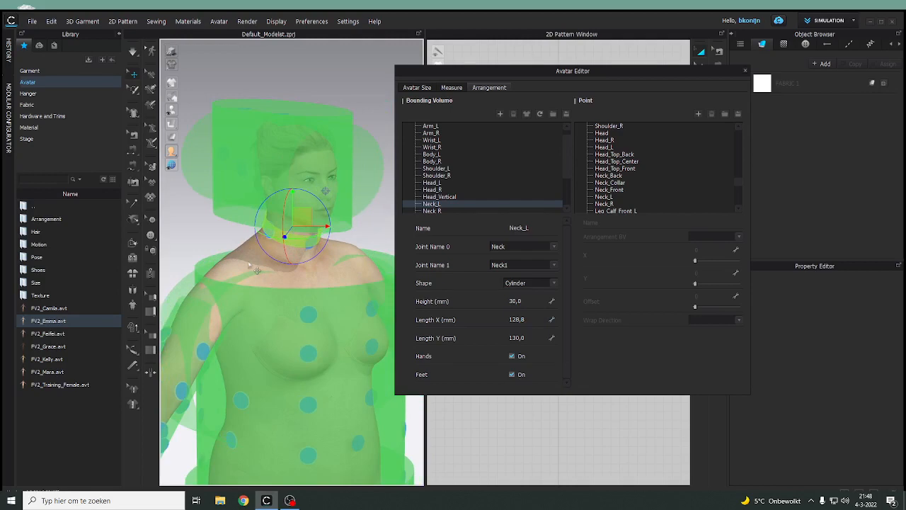
{"action": "left_click", "coordinate": [249, 264]}
{"action": "left_click", "coordinate": [288, 244]}
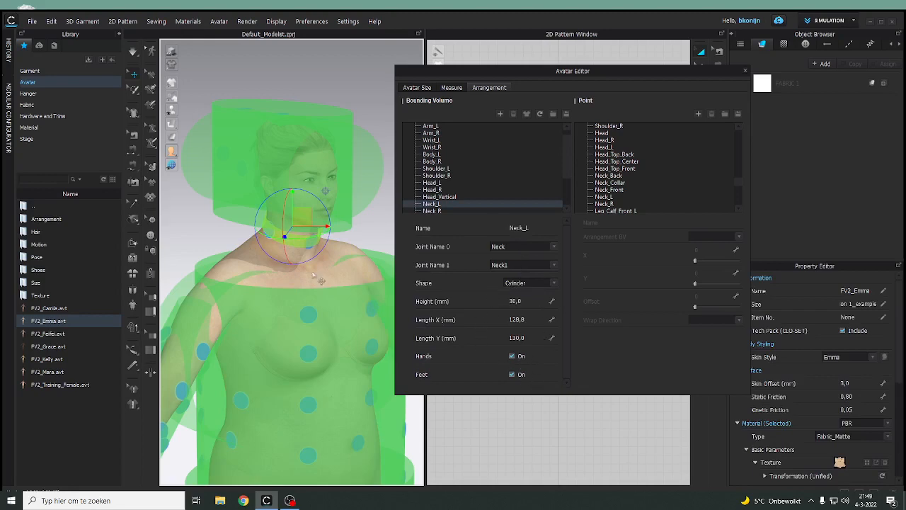
{"action": "left_click_drag", "start_coordinate": [300, 220], "coordinate": [300, 221]}
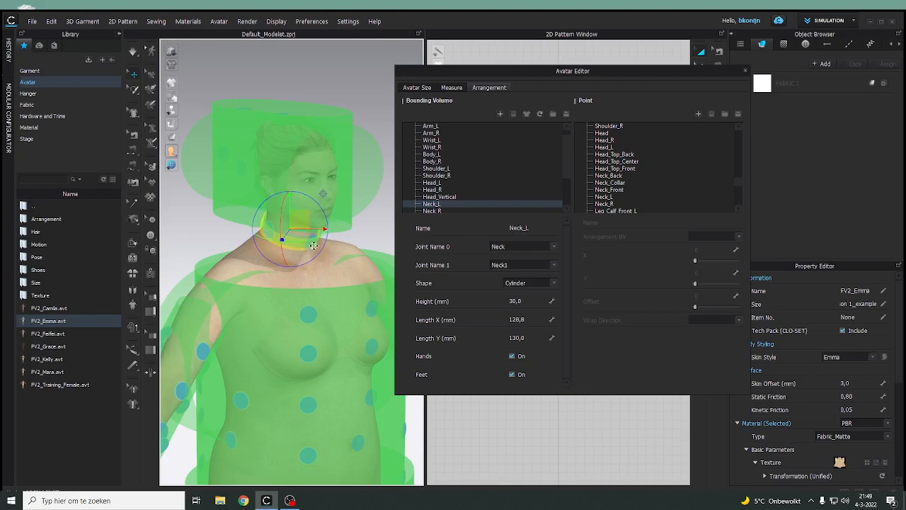
{"action": "left_click", "coordinate": [341, 279]}
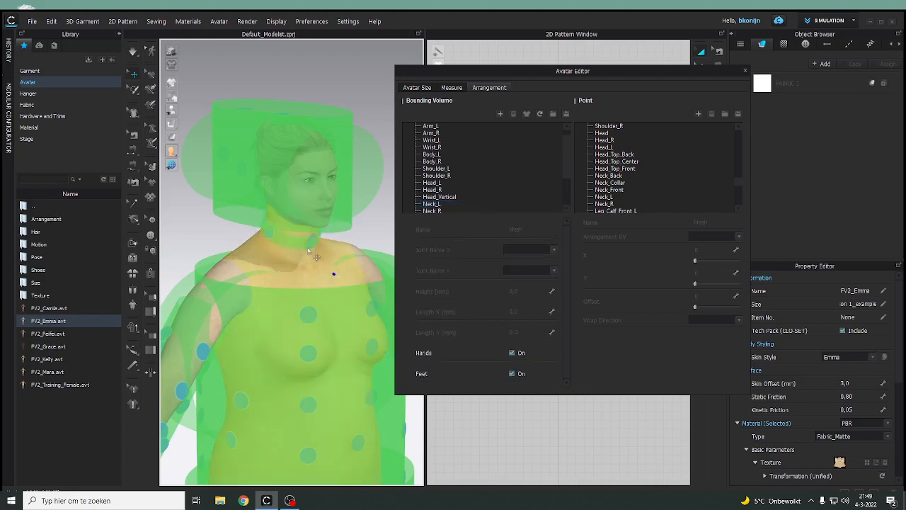
Step: Select the Arm_Front_1_R arrangement point on the upper arm and examine it from different angles
{"action": "left_click", "coordinate": [203, 356]}
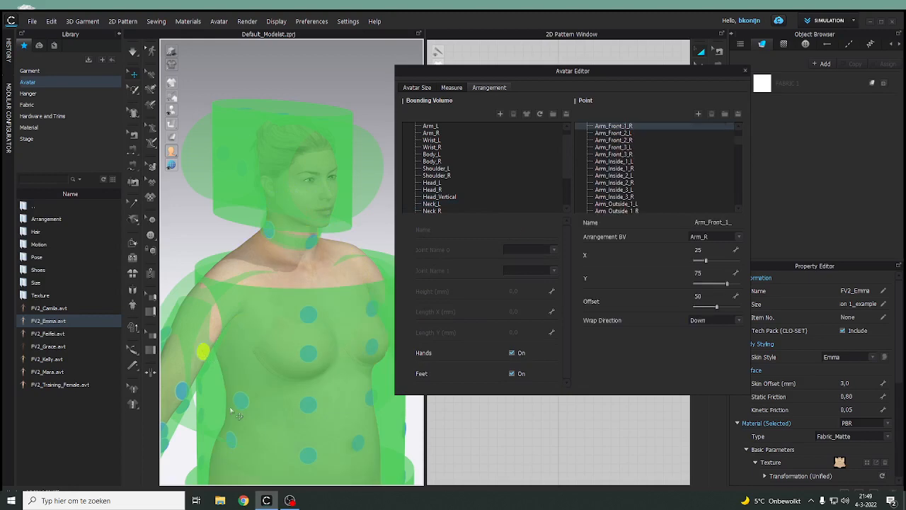
{"action": "right_click_drag", "start_coordinate": [209, 357], "coordinate": [243, 390]}
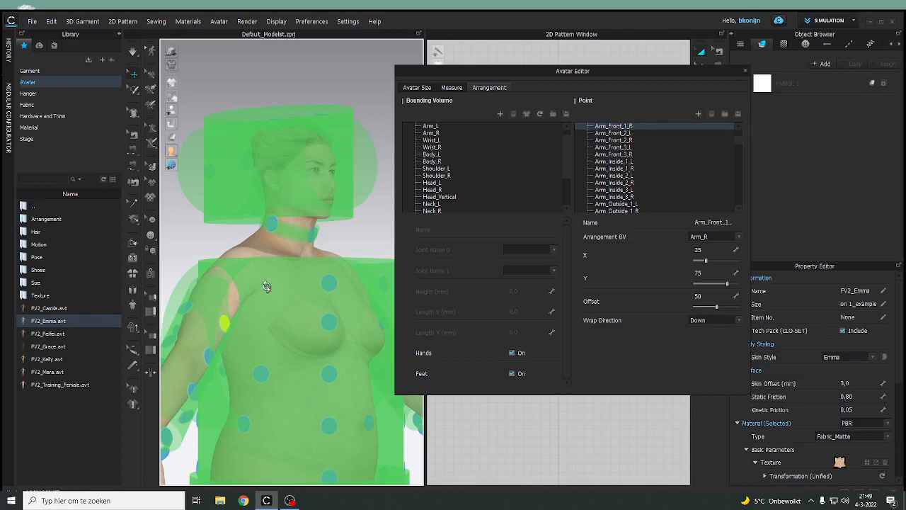
{"action": "mouse_move", "coordinate": [266, 283]}
{"action": "right_mouse_down"}
{"action": "mouse_move", "coordinate": [255, 282]}
{"action": "mouse_move", "coordinate": [288, 274]}
{"action": "mouse_move", "coordinate": [265, 260]}
{"action": "mouse_move", "coordinate": [257, 275]}
{"action": "right_mouse_up"}
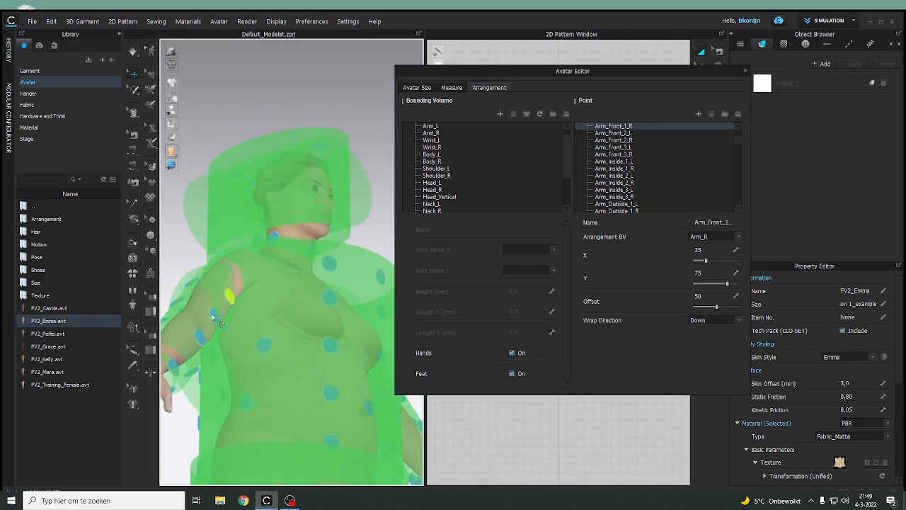
Step: Compare the front arrangement points along the right arm and wrist, reselect Arm_Front_1_R and inspect it from several angles
{"action": "left_click", "coordinate": [214, 316]}
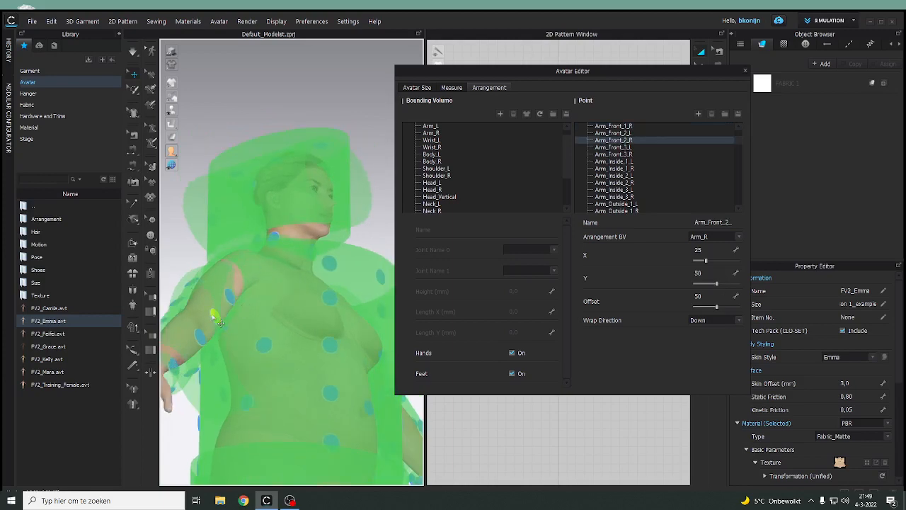
{"action": "left_click", "coordinate": [201, 339]}
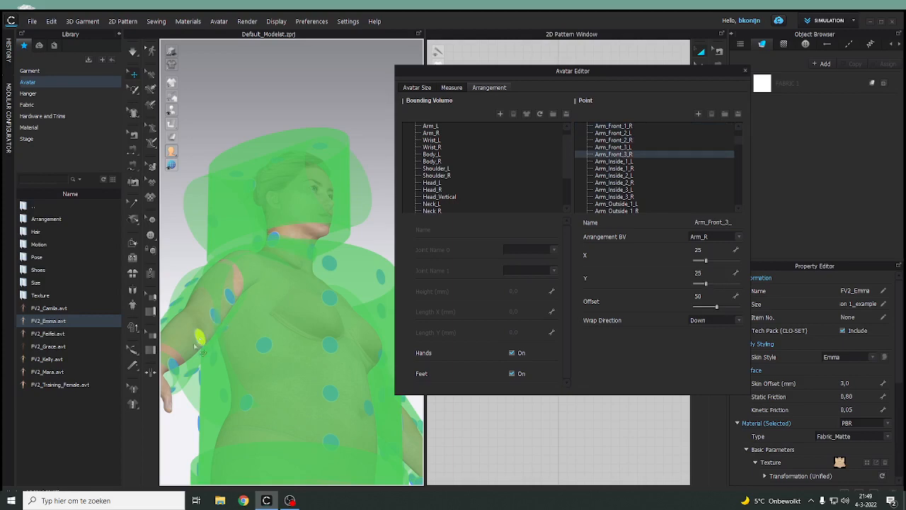
{"action": "left_click", "coordinate": [174, 365]}
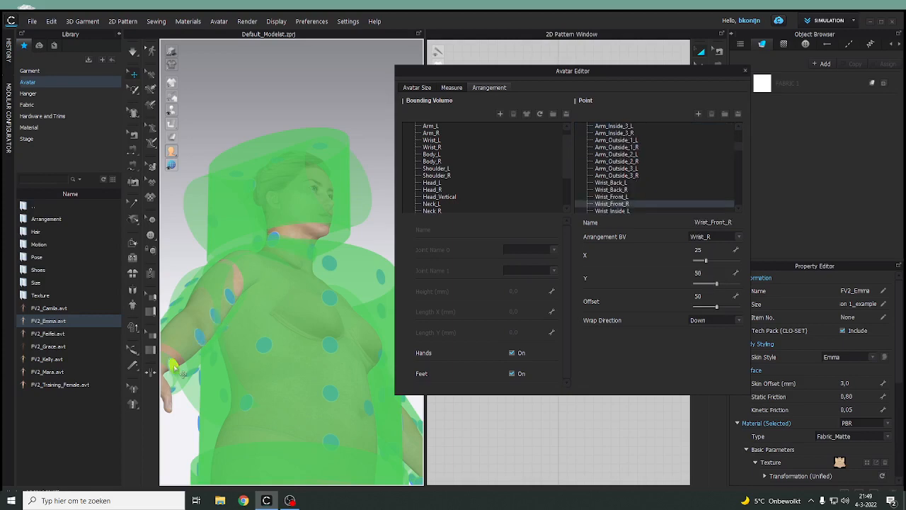
{"action": "left_click", "coordinate": [230, 298]}
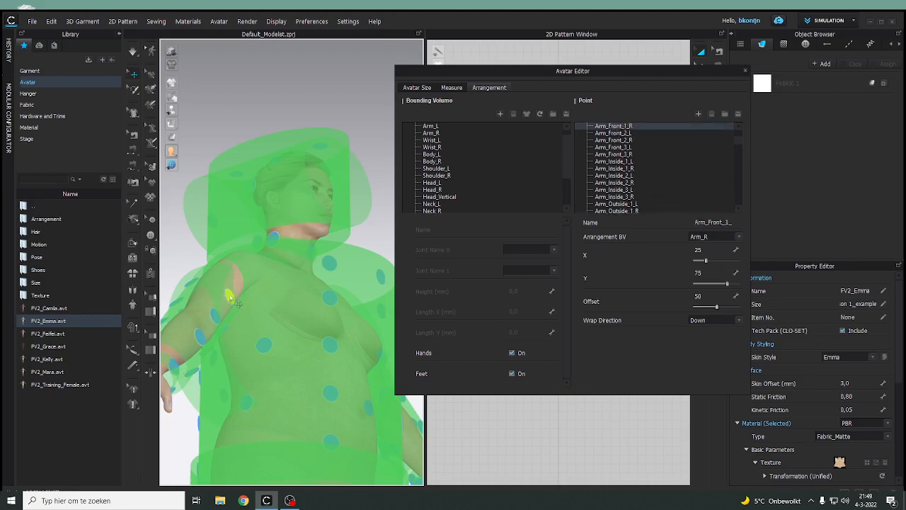
{"action": "right_click_drag", "start_coordinate": [257, 348], "coordinate": [277, 423]}
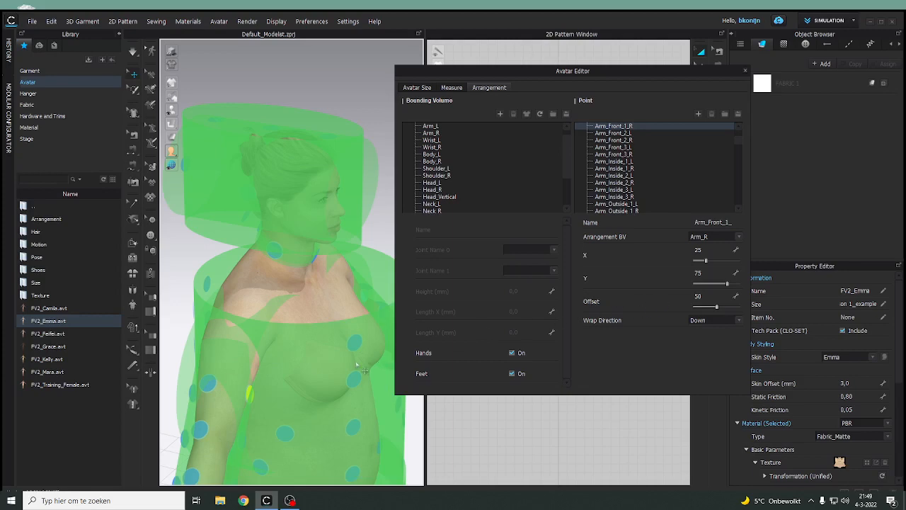
{"action": "right_click_drag", "start_coordinate": [304, 370], "coordinate": [286, 315]}
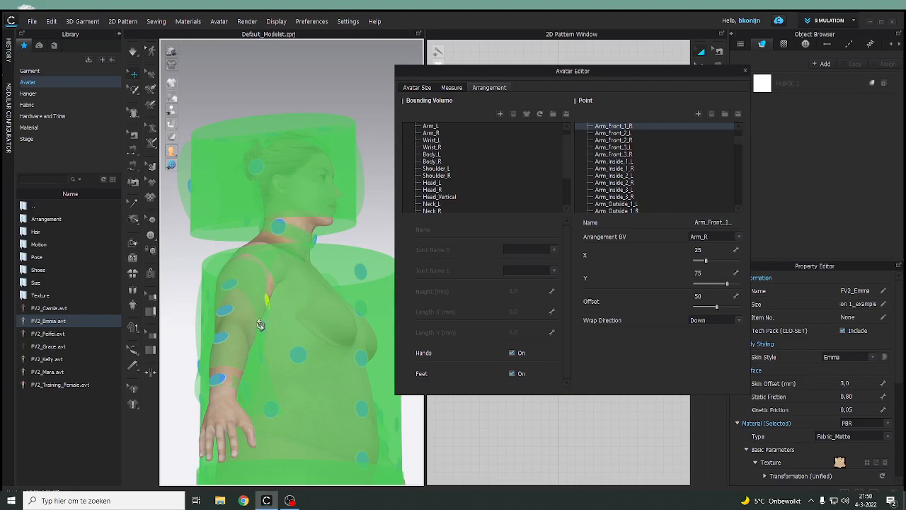
{"action": "right_click_drag", "start_coordinate": [260, 324], "coordinate": [226, 326]}
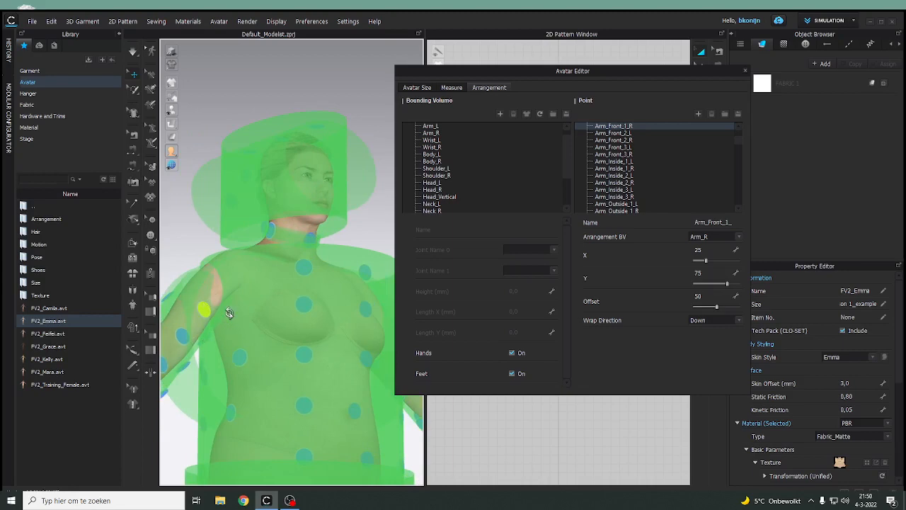
{"action": "right_click_drag", "start_coordinate": [229, 322], "coordinate": [233, 330]}
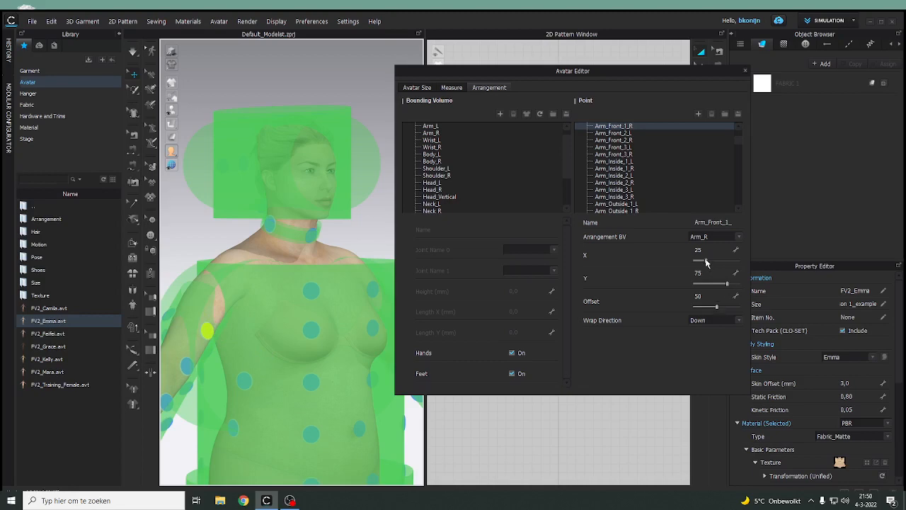
Step: Shift the Arm_Front_1_R arrangement point by setting its X to 38 and its Y to 87, checking its position around the arm
{"action": "mouse_move", "coordinate": [705, 263]}
{"action": "left_mouse_down"}
{"action": "mouse_move", "coordinate": [715, 263]}
{"action": "mouse_move", "coordinate": [703, 263]}
{"action": "left_mouse_up"}
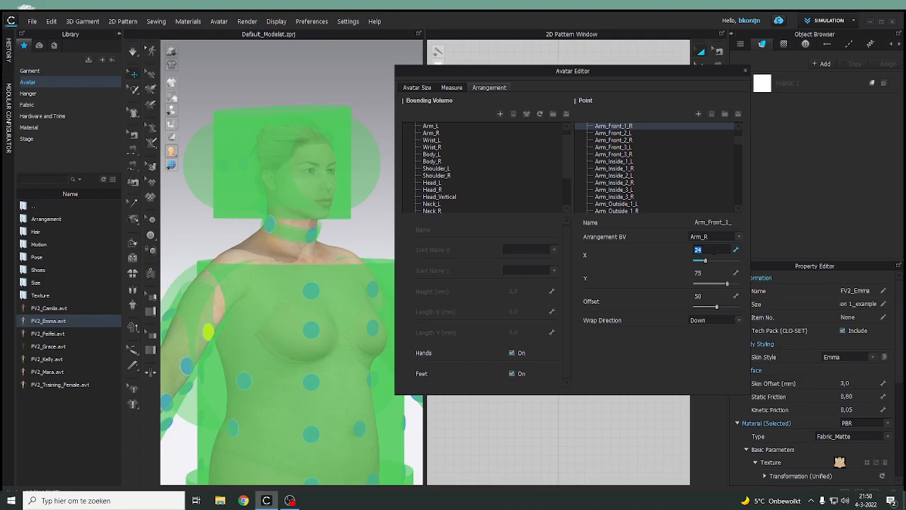
{"action": "key", "text": "Return"}
{"action": "mouse_move", "coordinate": [728, 285]}
{"action": "left_mouse_down"}
{"action": "mouse_move", "coordinate": [720, 286]}
{"action": "mouse_move", "coordinate": [742, 285]}
{"action": "mouse_move", "coordinate": [727, 286]}
{"action": "mouse_move", "coordinate": [708, 264]}
{"action": "mouse_move", "coordinate": [733, 286]}
{"action": "left_mouse_up"}
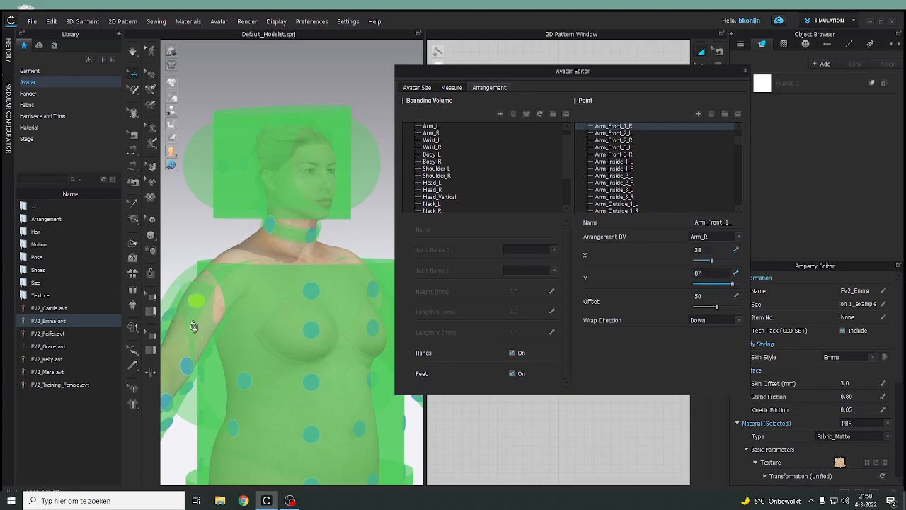
{"action": "right_click_drag", "start_coordinate": [198, 325], "coordinate": [281, 322]}
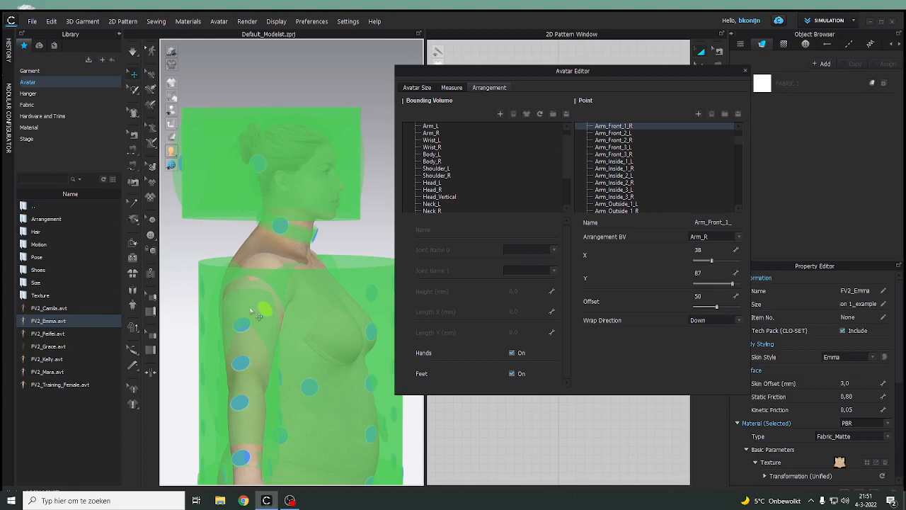
Step: Inspect the Arm_R, Shoulder_R and Body_L bounding volumes surrounding the right upper arm
{"action": "left_click", "coordinate": [251, 311]}
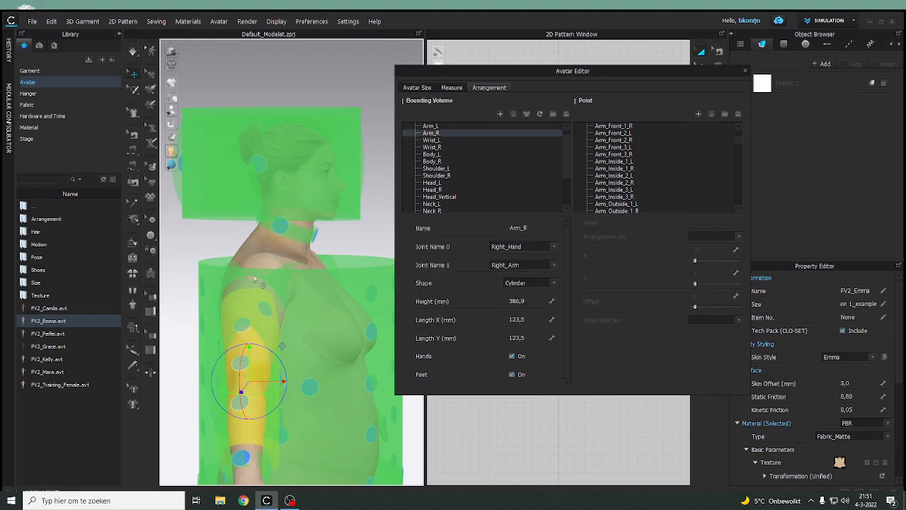
{"action": "mouse_move", "coordinate": [320, 444]}
{"action": "right_mouse_down"}
{"action": "mouse_move", "coordinate": [257, 437]}
{"action": "mouse_move", "coordinate": [317, 430]}
{"action": "right_mouse_up"}
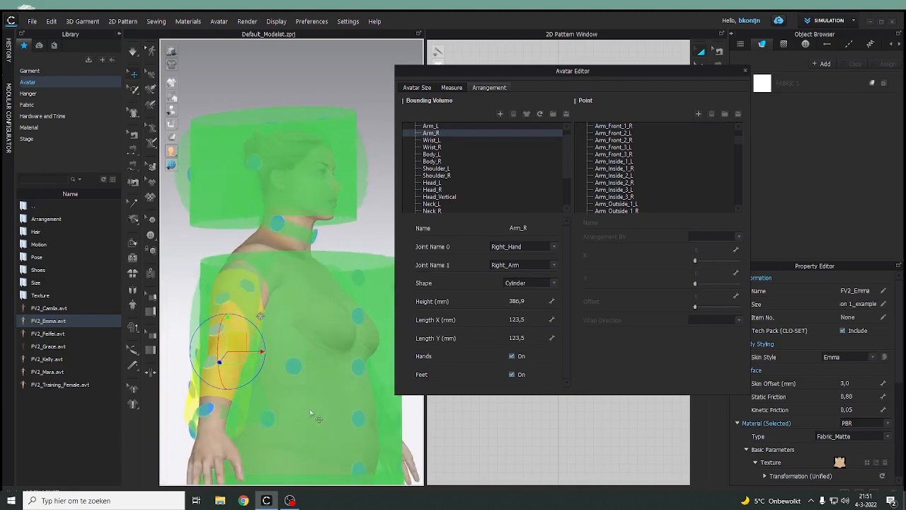
{"action": "left_click", "coordinate": [286, 364]}
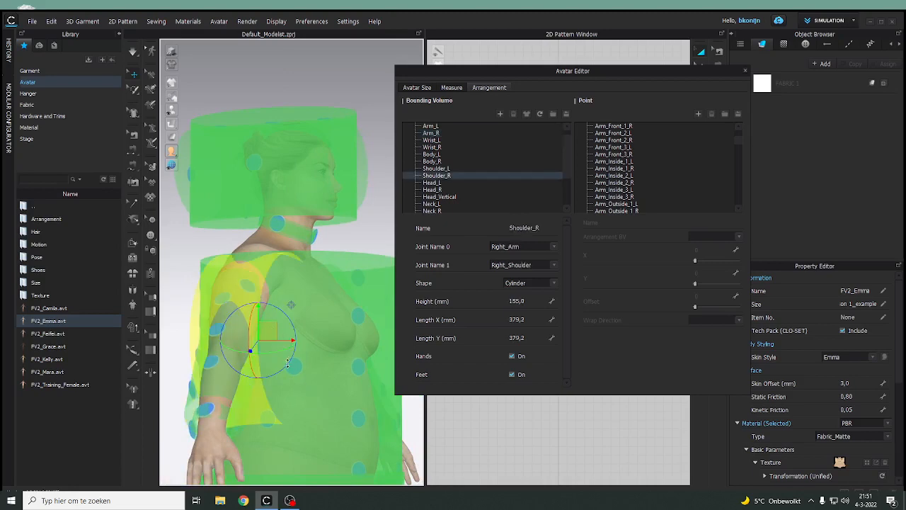
{"action": "left_click", "coordinate": [301, 400]}
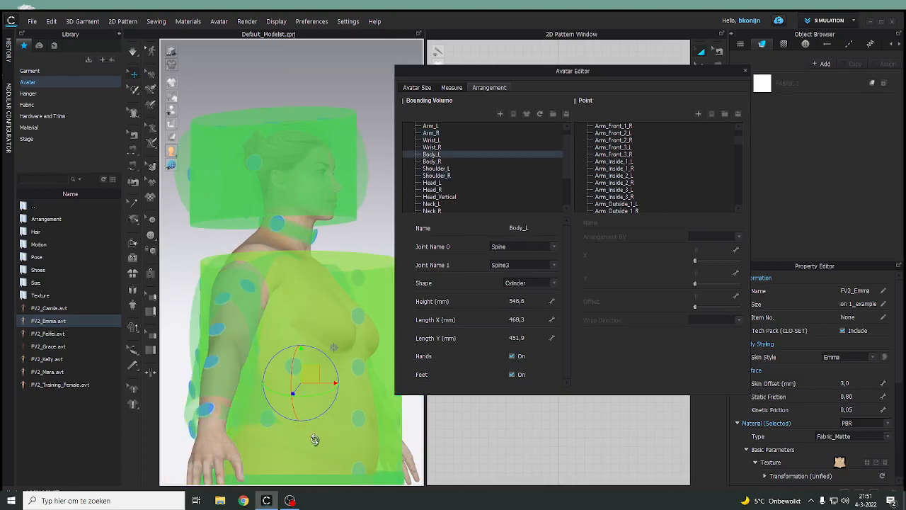
{"action": "mouse_move", "coordinate": [314, 441]}
{"action": "right_mouse_down"}
{"action": "mouse_move", "coordinate": [266, 440]}
{"action": "mouse_move", "coordinate": [305, 440]}
{"action": "right_mouse_up"}
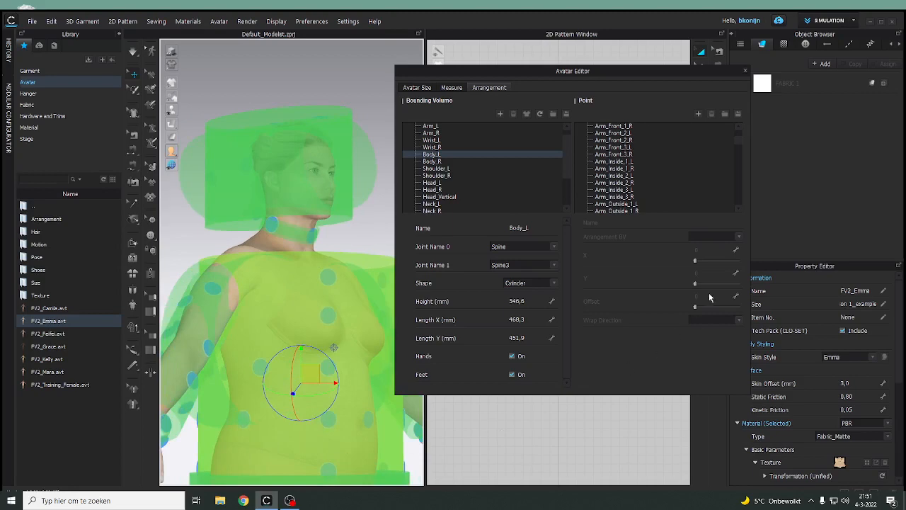
{"action": "left_click", "coordinate": [236, 307]}
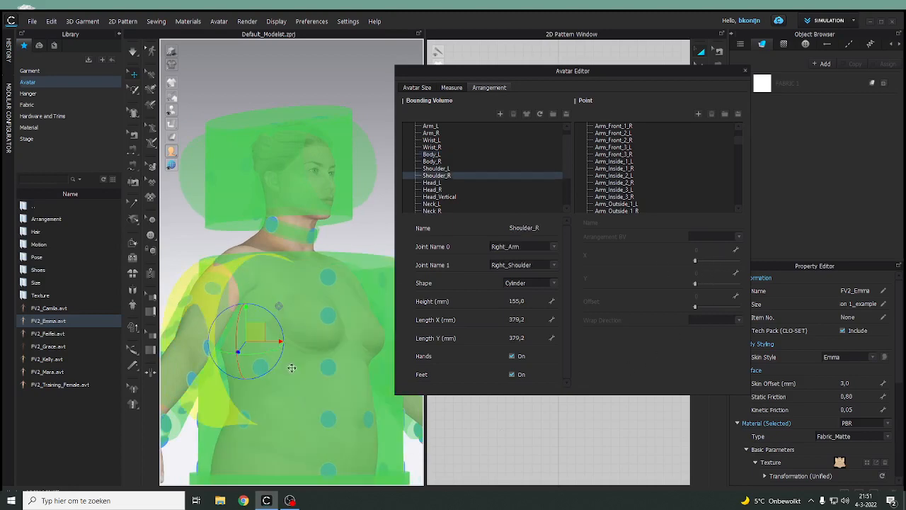
Step: Select the Arm_Front_1_R arrangement point again and set its X to 50
{"action": "left_click", "coordinate": [607, 127]}
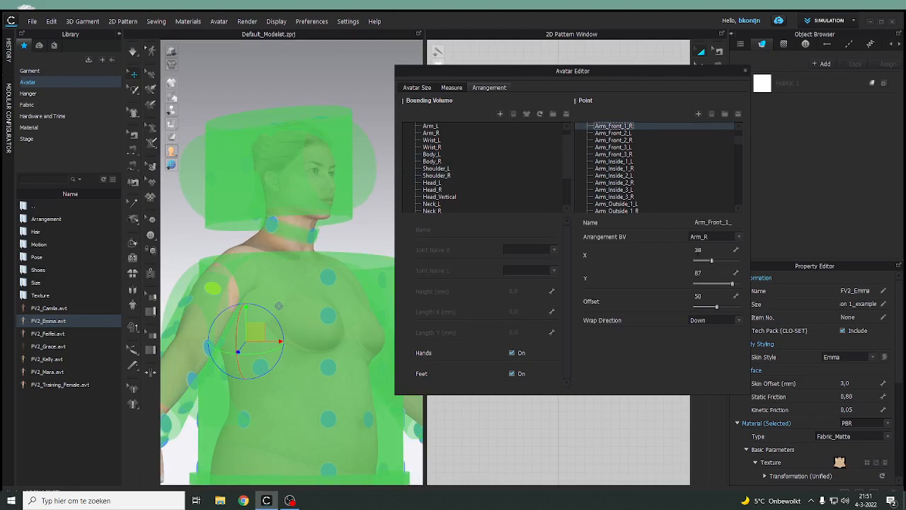
{"action": "left_click", "coordinate": [699, 250]}
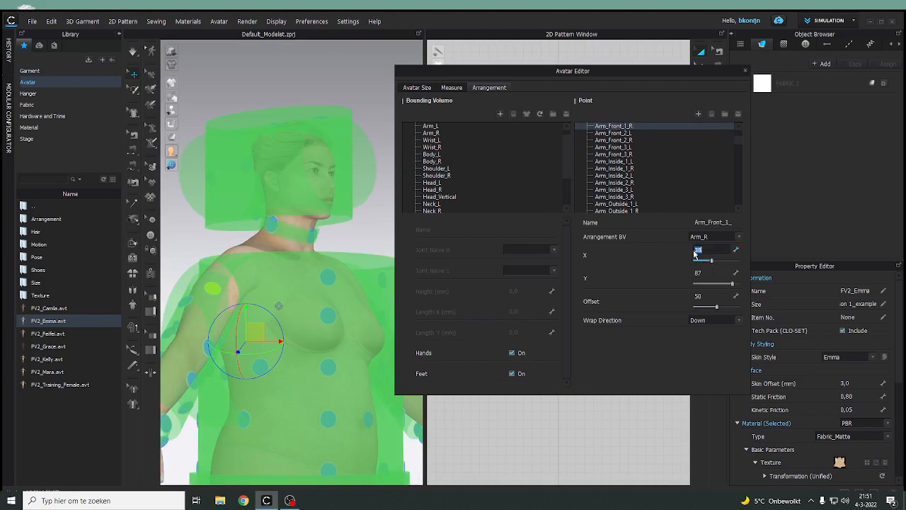
{"action": "type", "text": "50"}
{"action": "key", "text": "Return"}
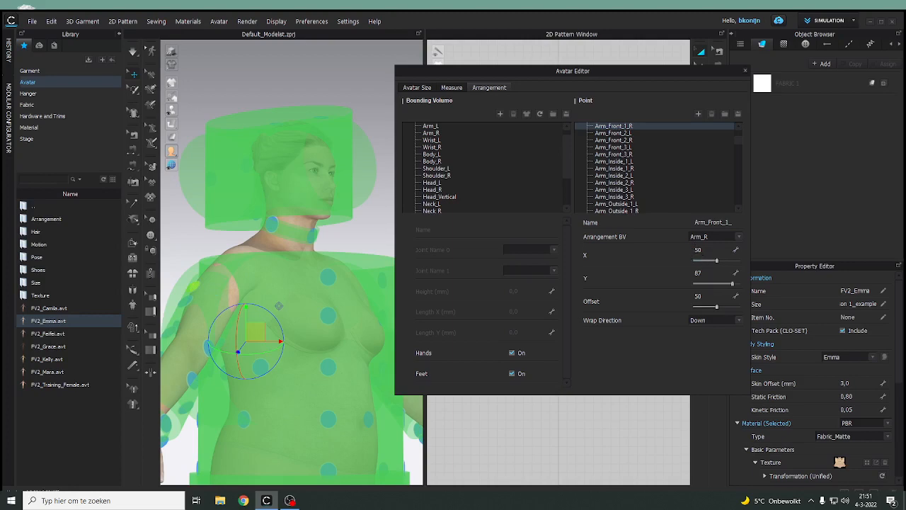
Step: Return the Arm_Front_1_R arrangement point to the front of the arm with X 25 and Y 75
{"action": "left_click", "coordinate": [699, 250]}
{"action": "type", "text": "25"}
{"action": "key", "text": "Return"}
{"action": "left_click", "coordinate": [699, 273]}
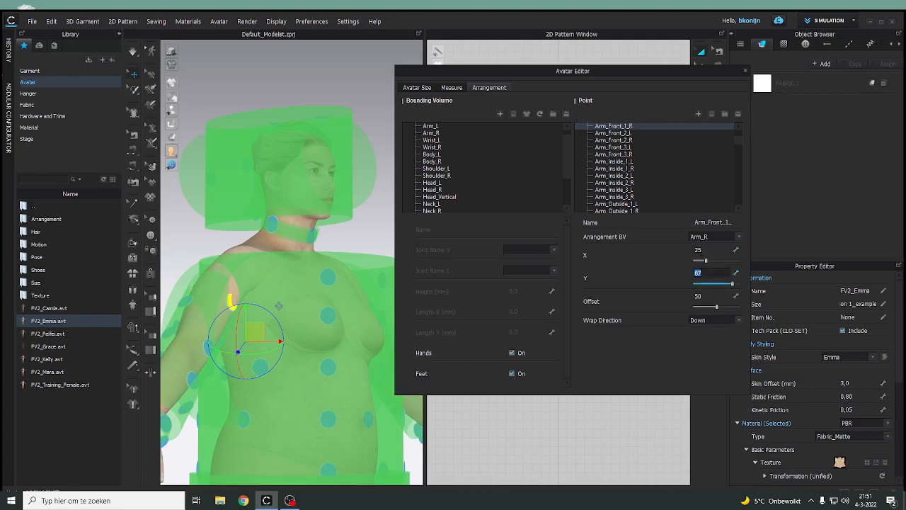
{"action": "type", "text": "7"}
{"action": "key", "text": "Return"}
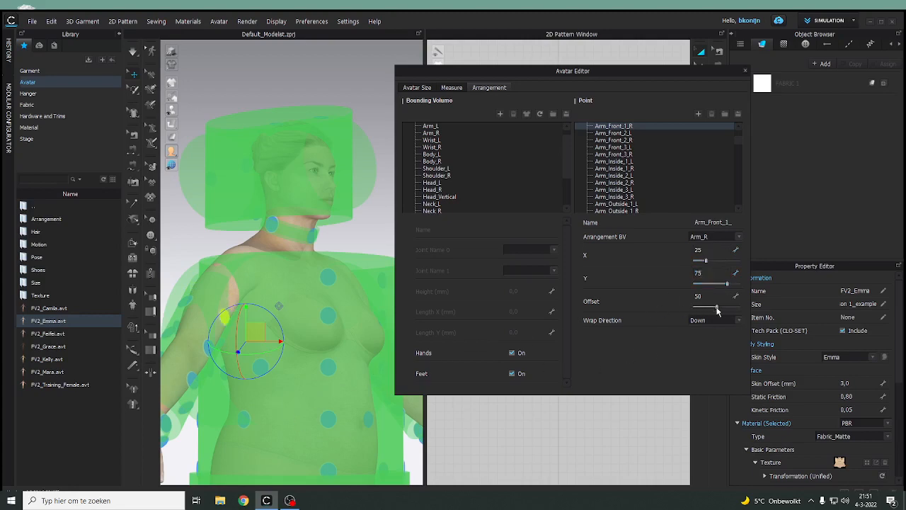
Step: Increase the Arm_Front_1_R point's Offset to 69 and examine its distance from the arm from the side
{"action": "mouse_move", "coordinate": [719, 310]}
{"action": "left_mouse_down"}
{"action": "mouse_move", "coordinate": [749, 307]}
{"action": "mouse_move", "coordinate": [713, 314]}
{"action": "mouse_move", "coordinate": [730, 311]}
{"action": "left_mouse_up"}
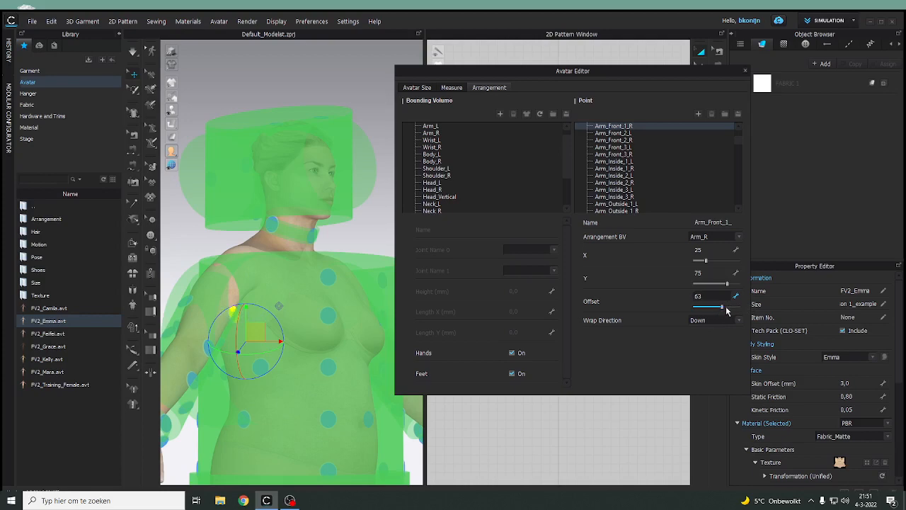
{"action": "right_click_drag", "start_coordinate": [294, 436], "coordinate": [324, 381]}
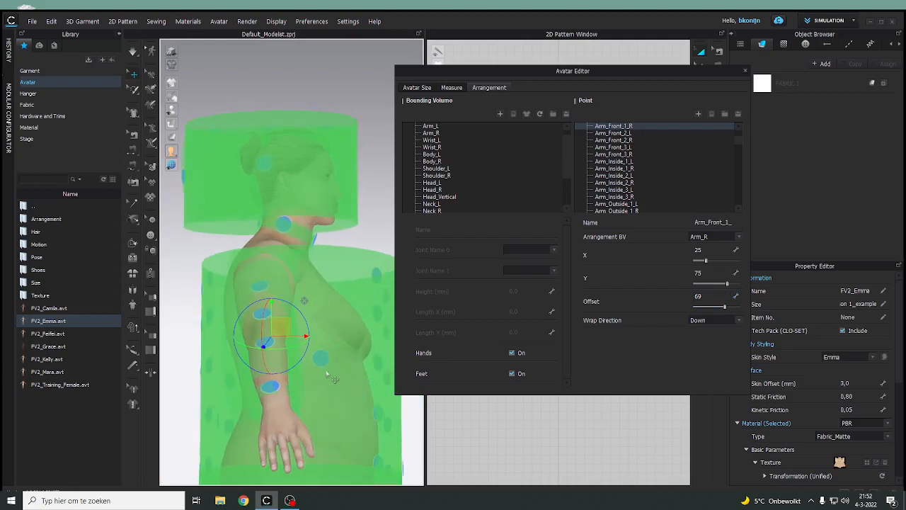
{"action": "left_click", "coordinate": [330, 330]}
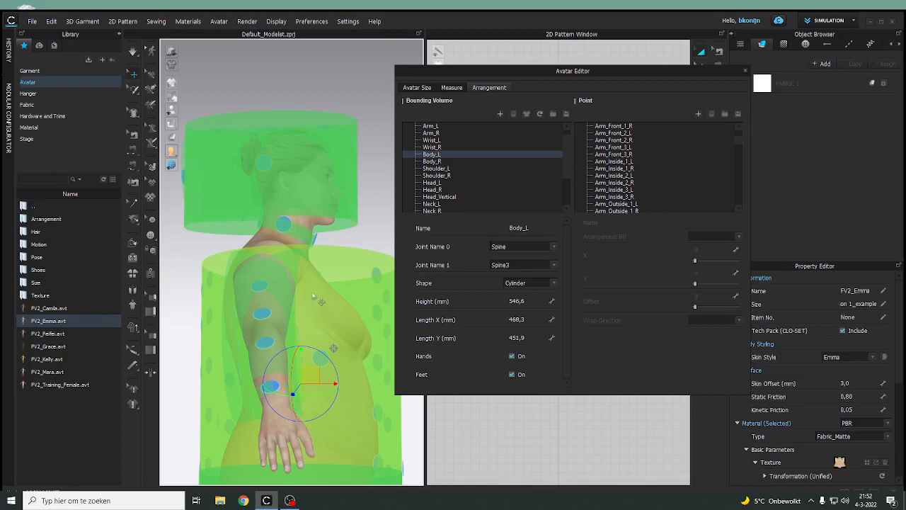
{"action": "right_click_drag", "start_coordinate": [326, 330], "coordinate": [294, 342]}
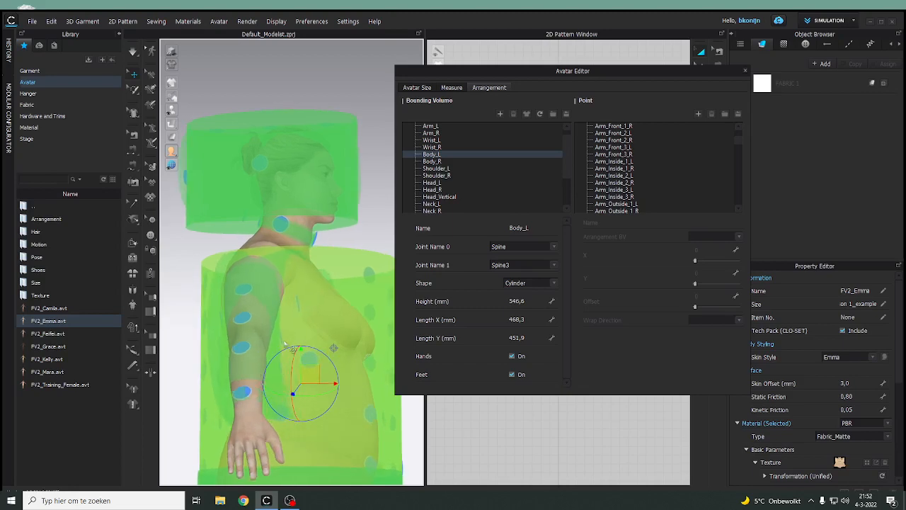
Step: Reselect the Arm_Front_1_R arrangement point and set its Offset back to 50
{"action": "left_click", "coordinate": [289, 348]}
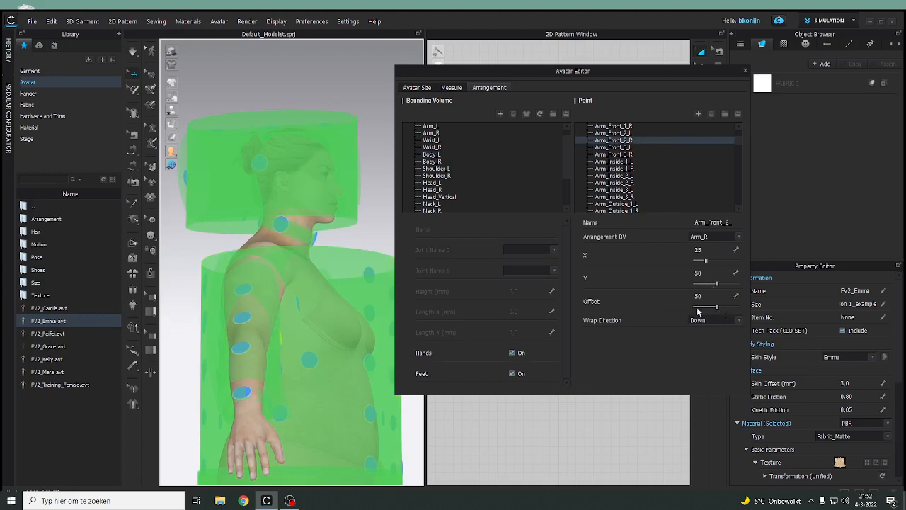
{"action": "left_click", "coordinate": [305, 313]}
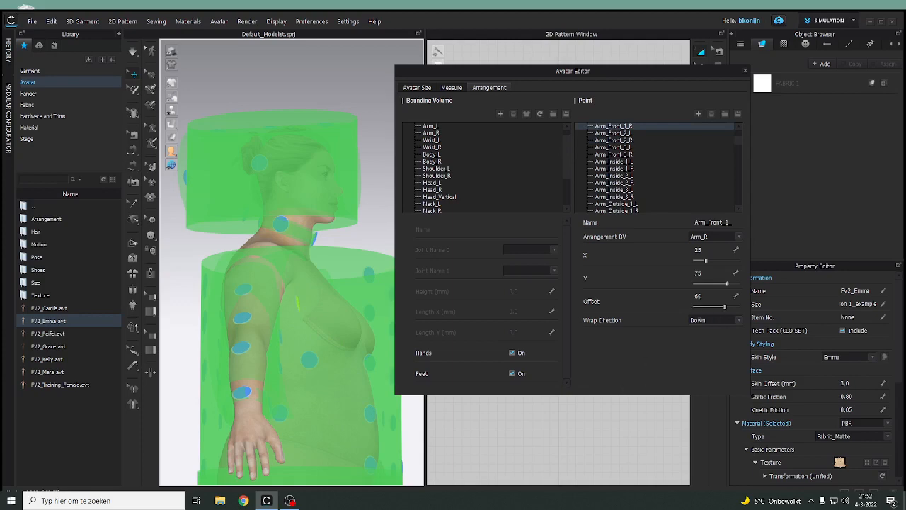
{"action": "double_click", "coordinate": [698, 296]}
{"action": "type", "text": "50"}
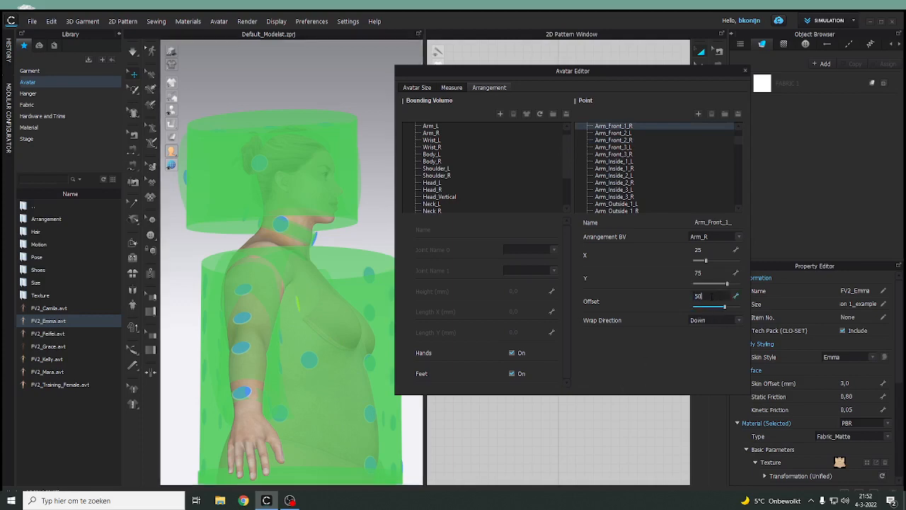
{"action": "key", "text": "Return"}
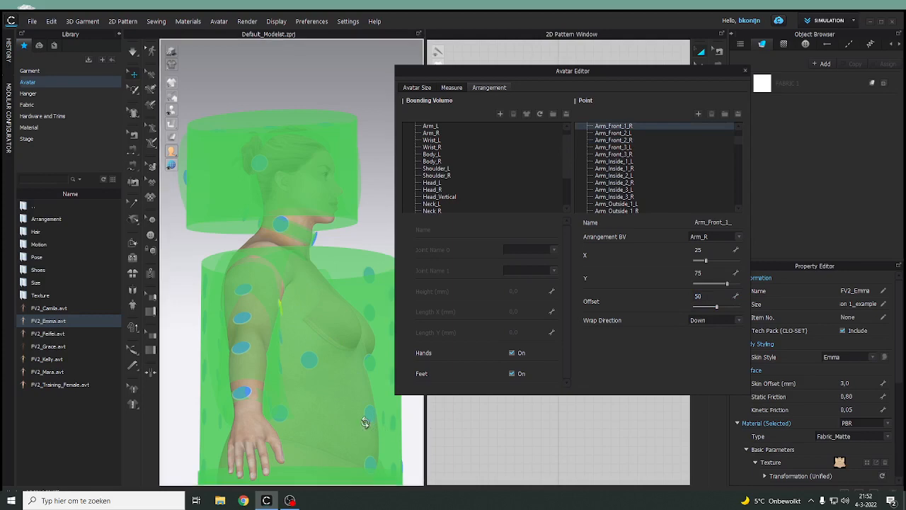
{"action": "right_click_drag", "start_coordinate": [364, 421], "coordinate": [328, 323]}
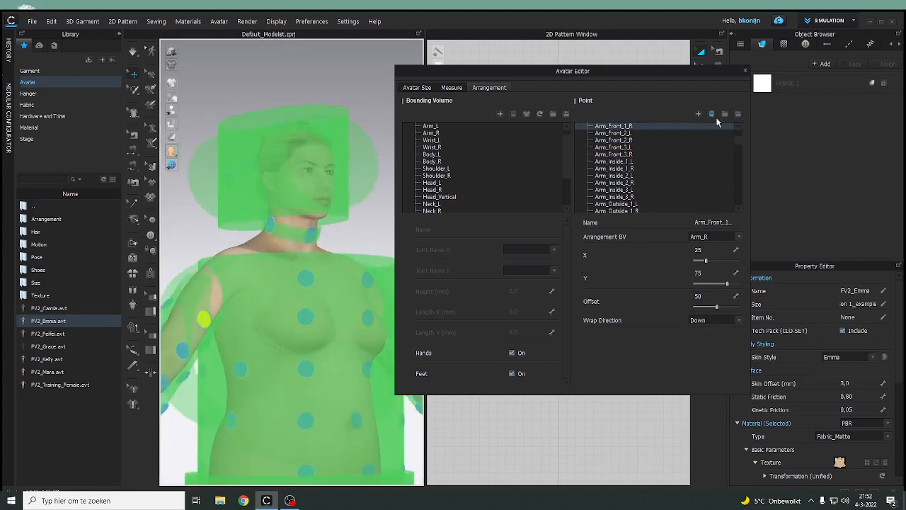
Step: Save the bounding volumes over the existing file "bounding_set_training 1.pan" in the lesson 1 sizes folder
{"action": "left_click", "coordinate": [570, 114]}
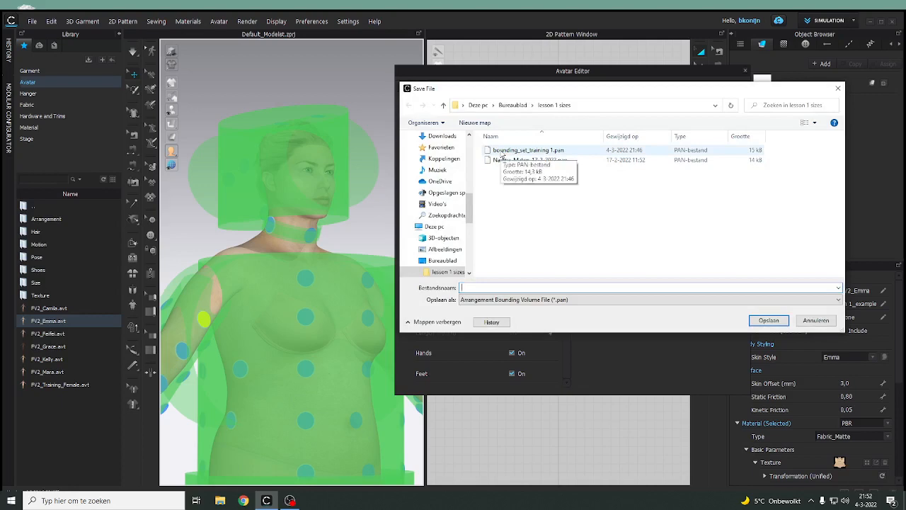
{"action": "left_click", "coordinate": [502, 153]}
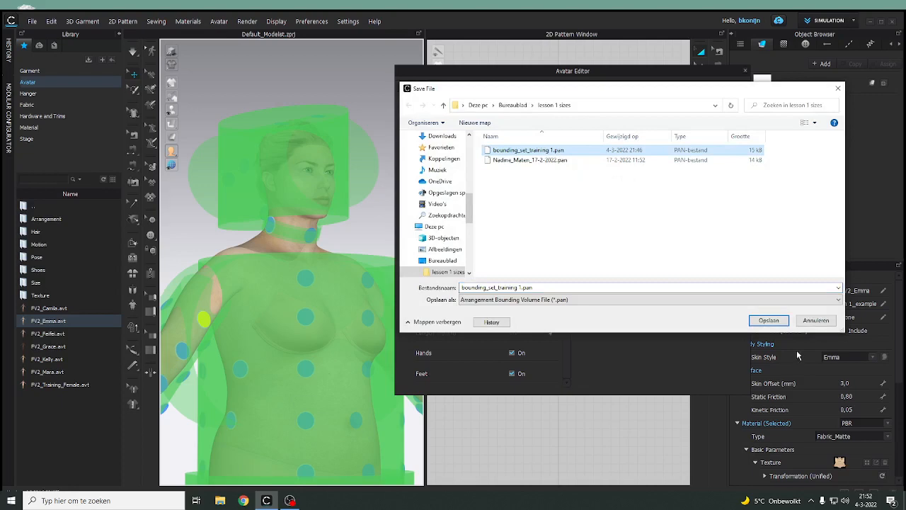
{"action": "left_click", "coordinate": [769, 320]}
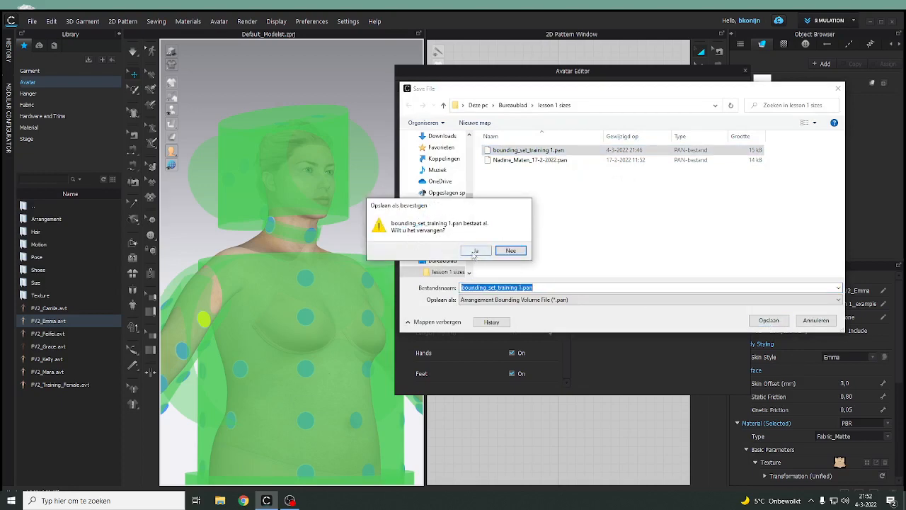
{"action": "left_click", "coordinate": [475, 252]}
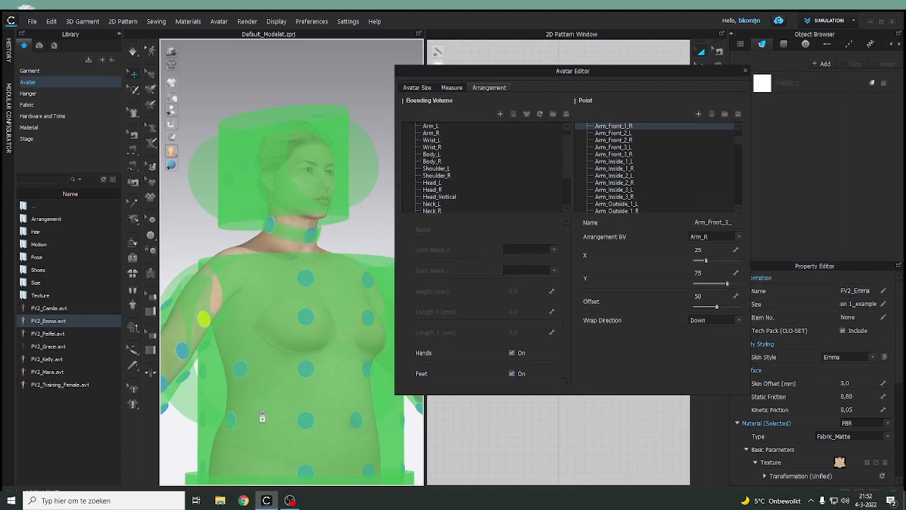
Step: Save the arrangement points over the existing file "points_training 1.arr" in the lesson 1 sizes folder
{"action": "scroll", "coordinate": [271, 408], "scroll_direction": "down", "scroll_amount": 2}
{"action": "right_click_drag", "start_coordinate": [275, 415], "coordinate": [315, 415]}
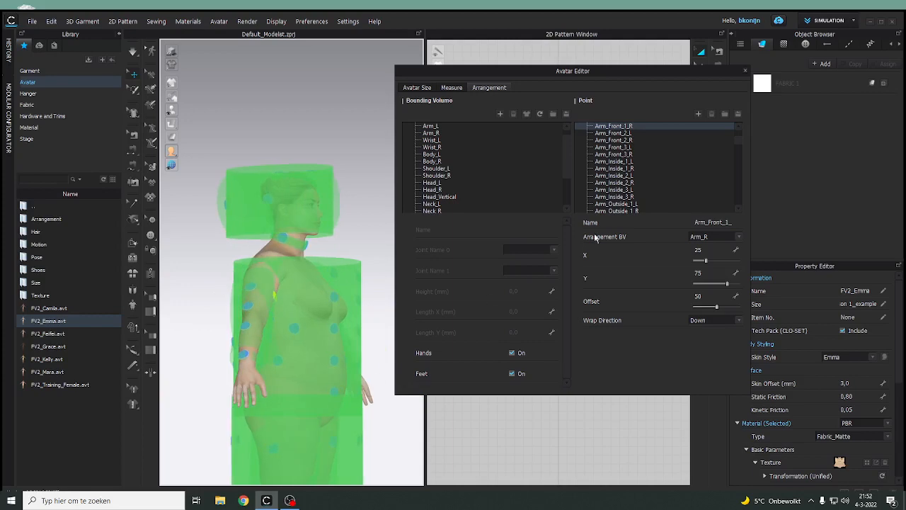
{"action": "left_click", "coordinate": [739, 114]}
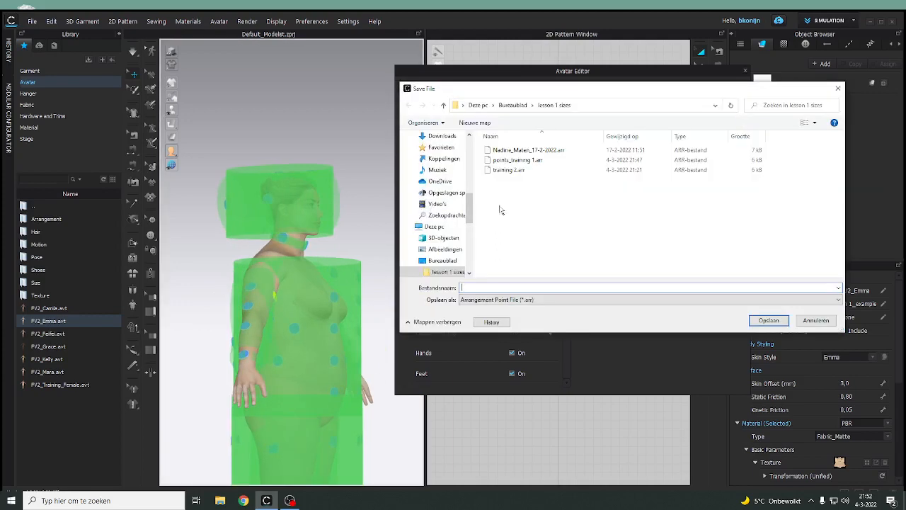
{"action": "left_click", "coordinate": [515, 162]}
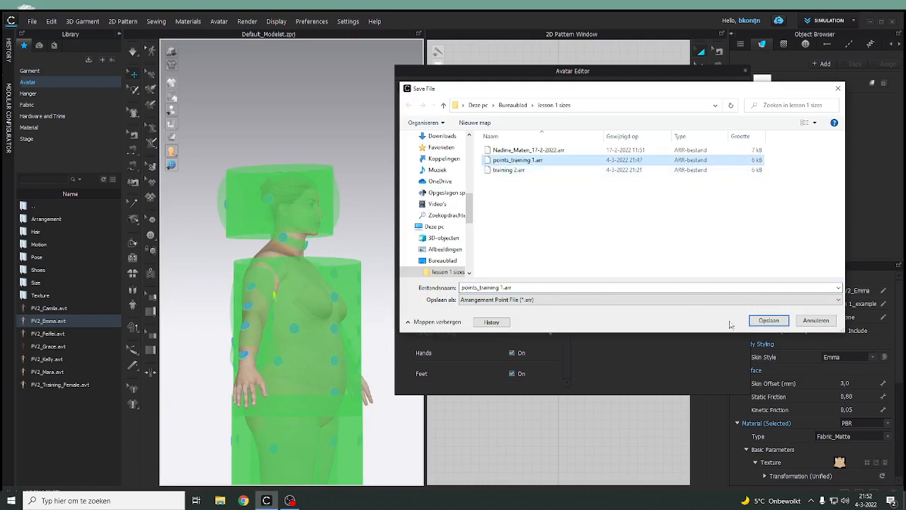
{"action": "left_click", "coordinate": [764, 320]}
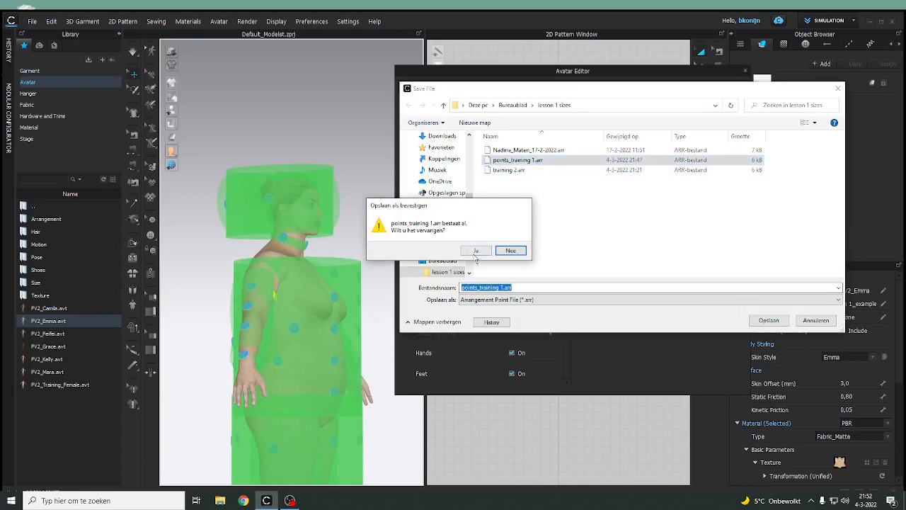
{"action": "left_click", "coordinate": [475, 252]}
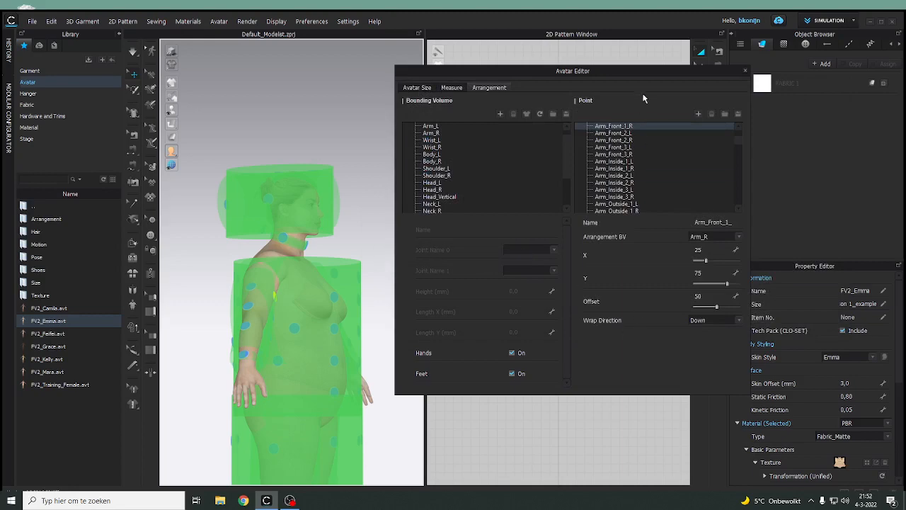
Step: Check the full set of bounding volumes and points, close the Avatar Editor and examine the whole avatar from the front
{"action": "left_click_drag", "start_coordinate": [629, 70], "coordinate": [657, 73]}
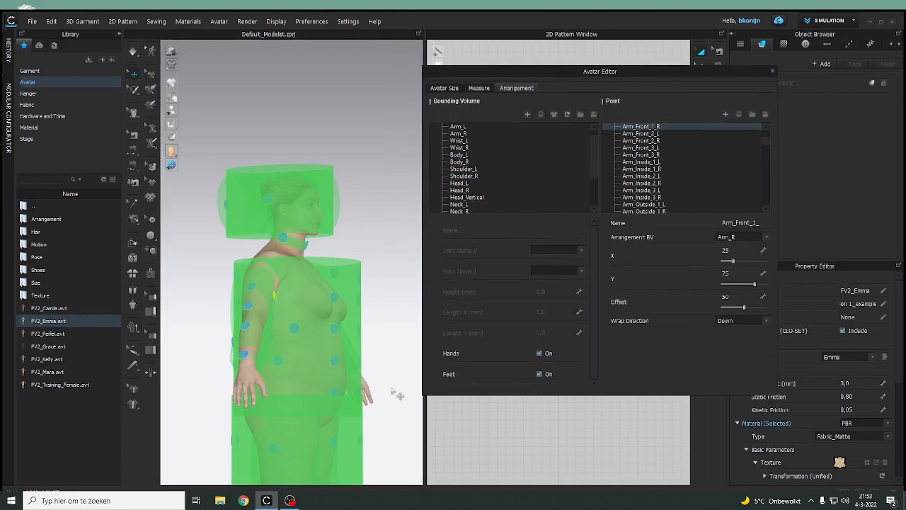
{"action": "right_click_drag", "start_coordinate": [399, 415], "coordinate": [345, 414]}
{"action": "scroll", "coordinate": [347, 418], "scroll_direction": "down", "scroll_amount": 3}
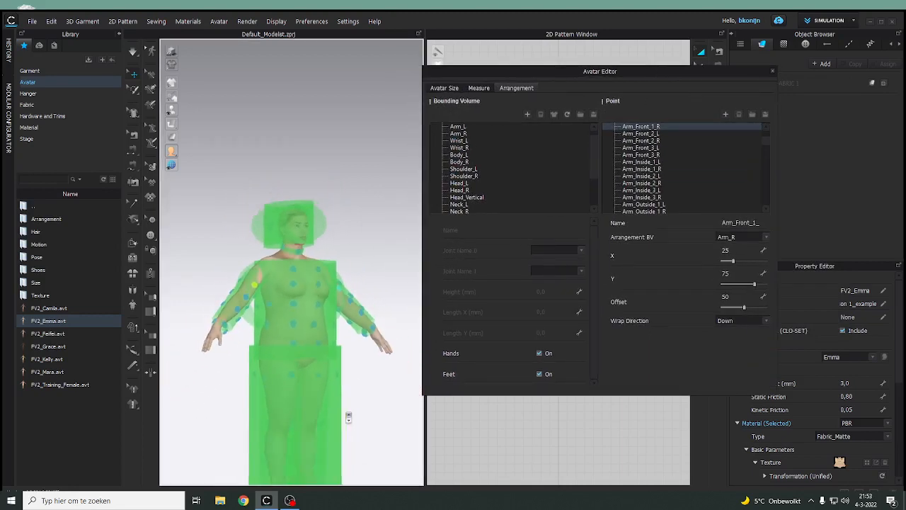
{"action": "scroll", "coordinate": [339, 422], "scroll_direction": "down", "scroll_amount": 3}
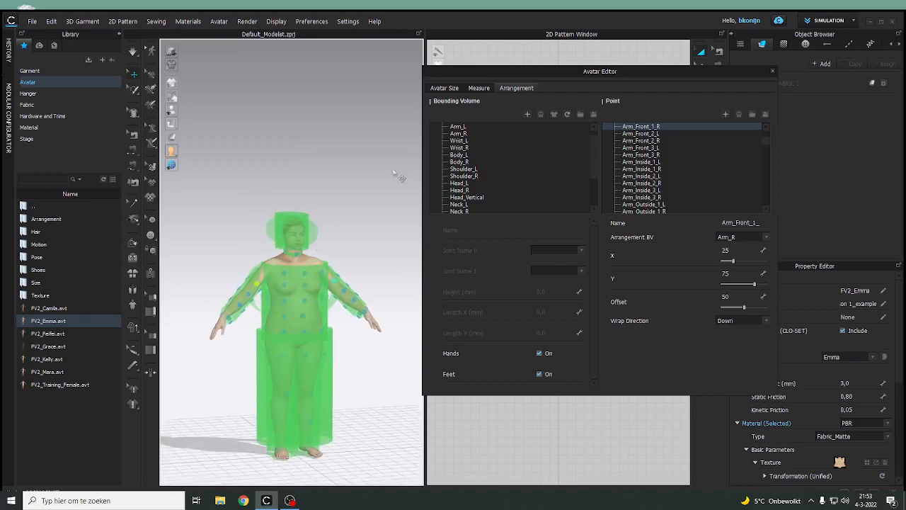
{"action": "left_click", "coordinate": [773, 73]}
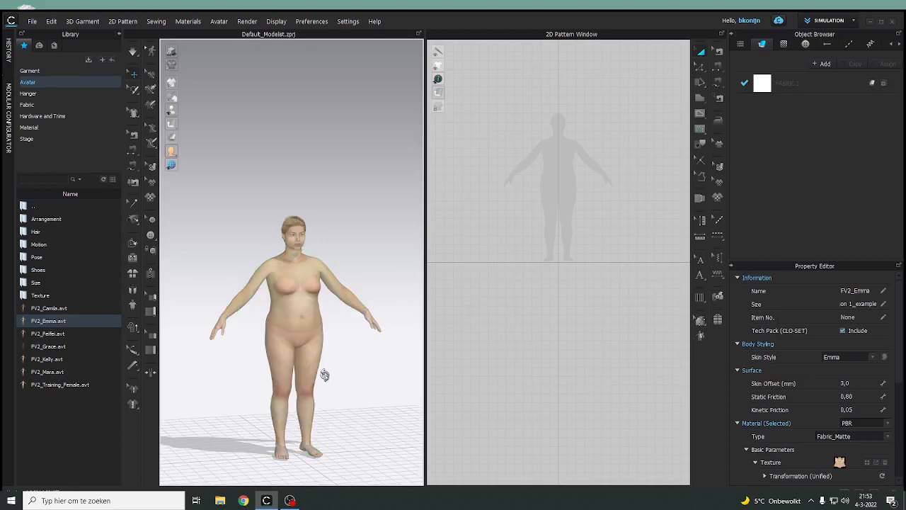
{"action": "right_click_drag", "start_coordinate": [324, 374], "coordinate": [305, 278]}
{"action": "scroll", "coordinate": [302, 372], "scroll_direction": "up", "scroll_amount": 3}
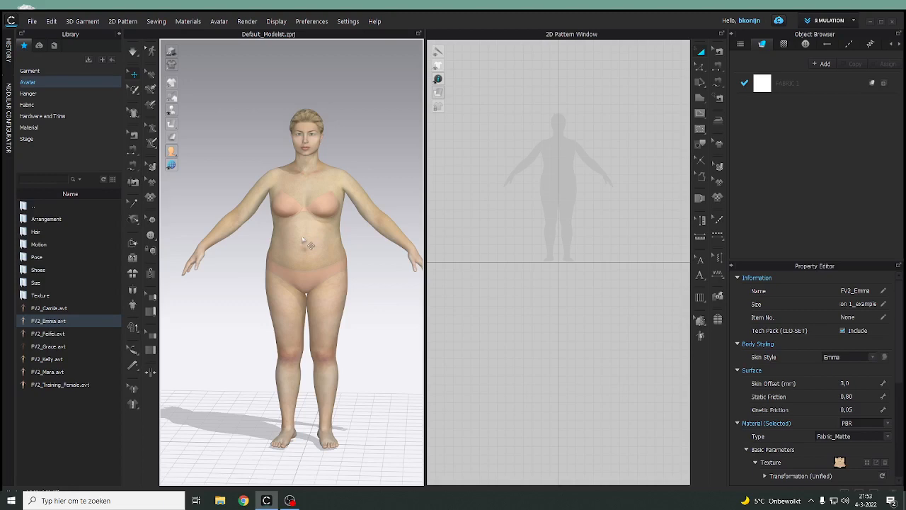
{"action": "left_click", "coordinate": [881, 22]}
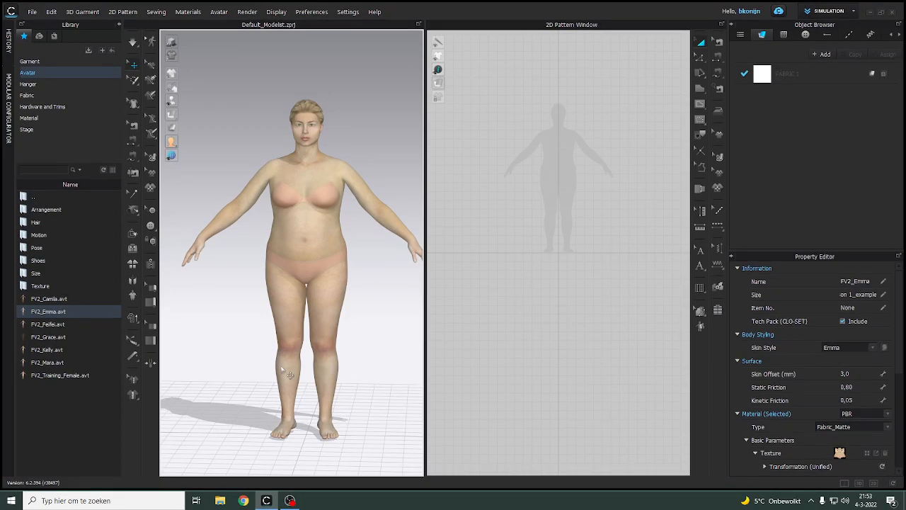
{"action": "mouse_move", "coordinate": [292, 502]}
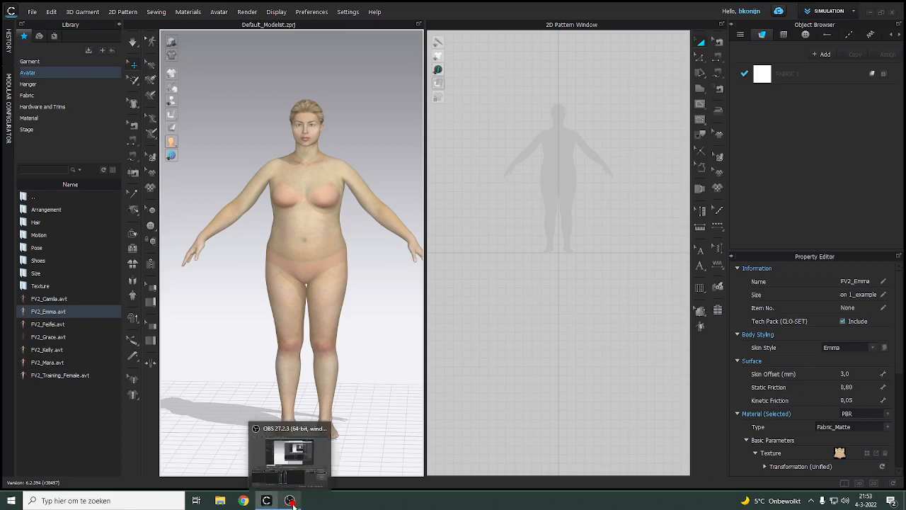
{"action": "left_click", "coordinate": [291, 500]}
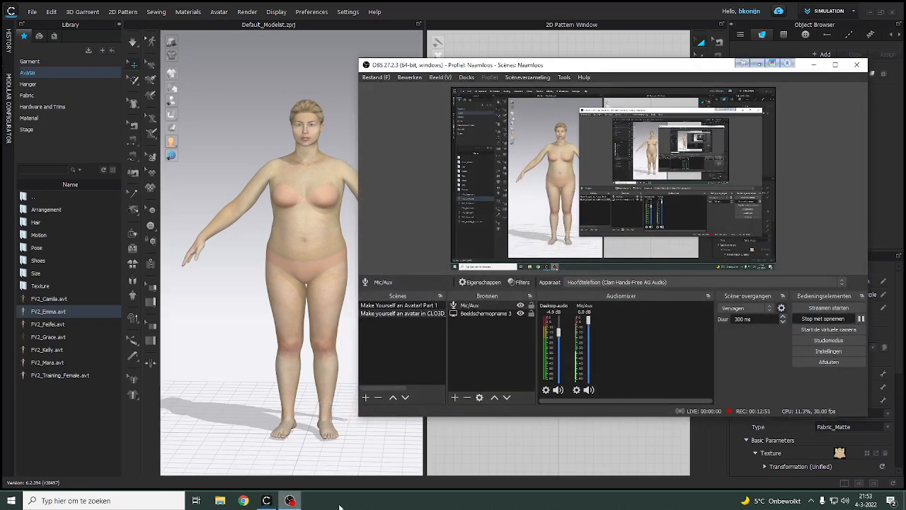